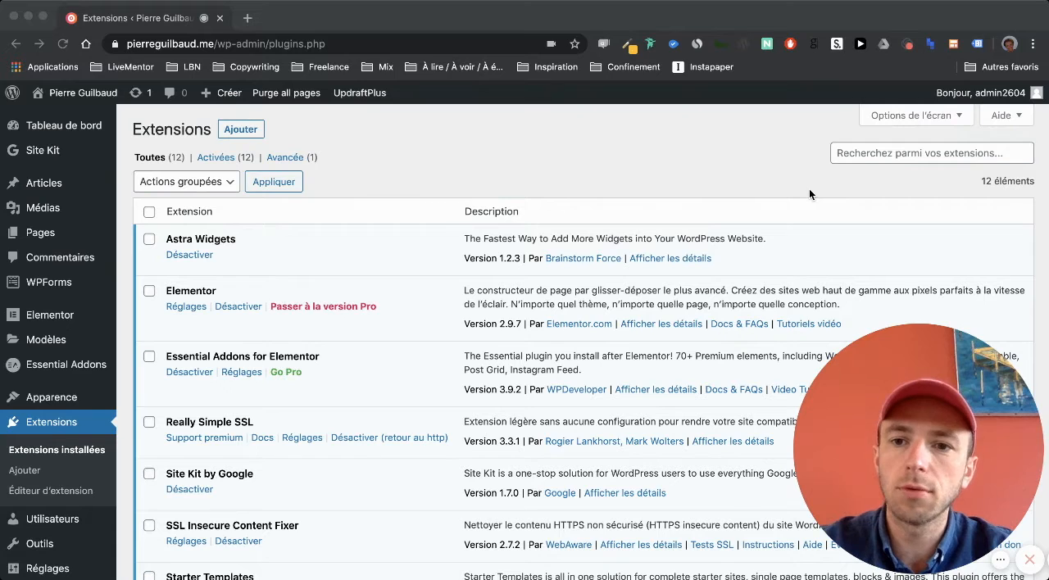
- Search the directory of new WordPress plugins for "Cookie Notice for GDPR & CCPA"
{"action": "left_click", "coordinate": [296, 132]}
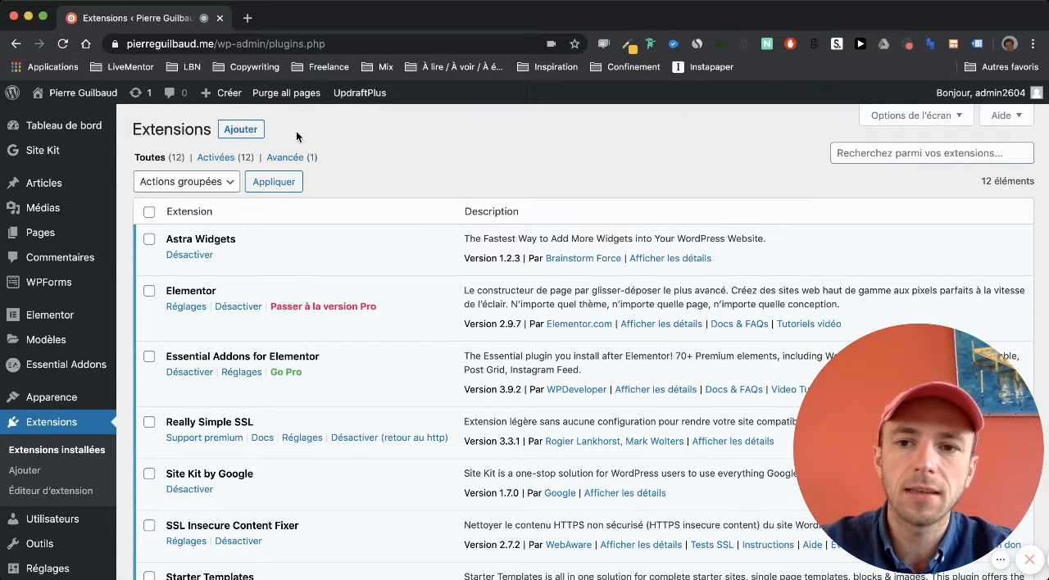
{"action": "left_click", "coordinate": [257, 136]}
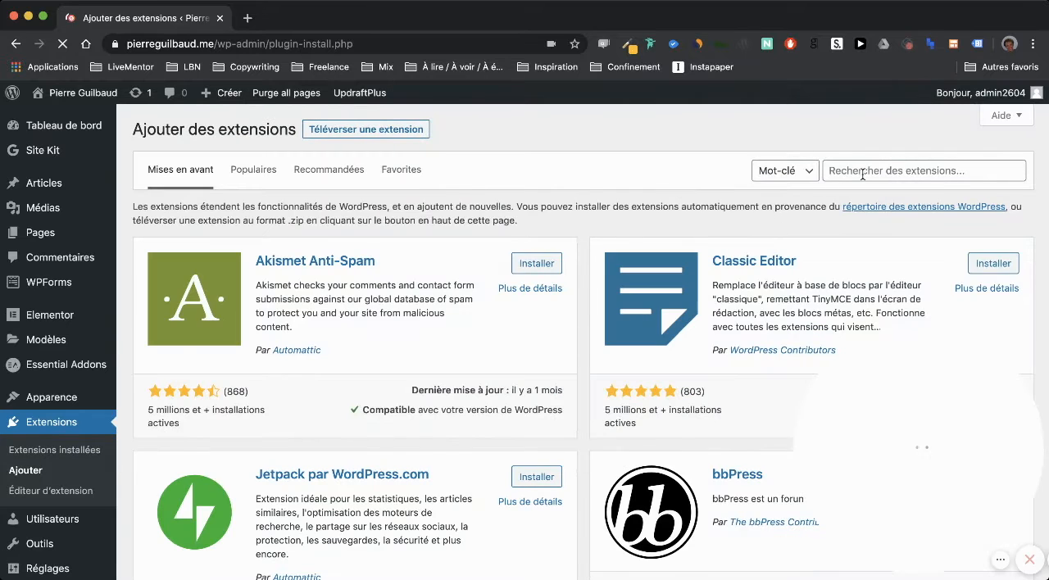
{"action": "left_click", "coordinate": [864, 171]}
{"action": "type", "text": "Cookie Notice for GDPR & CCPA"}
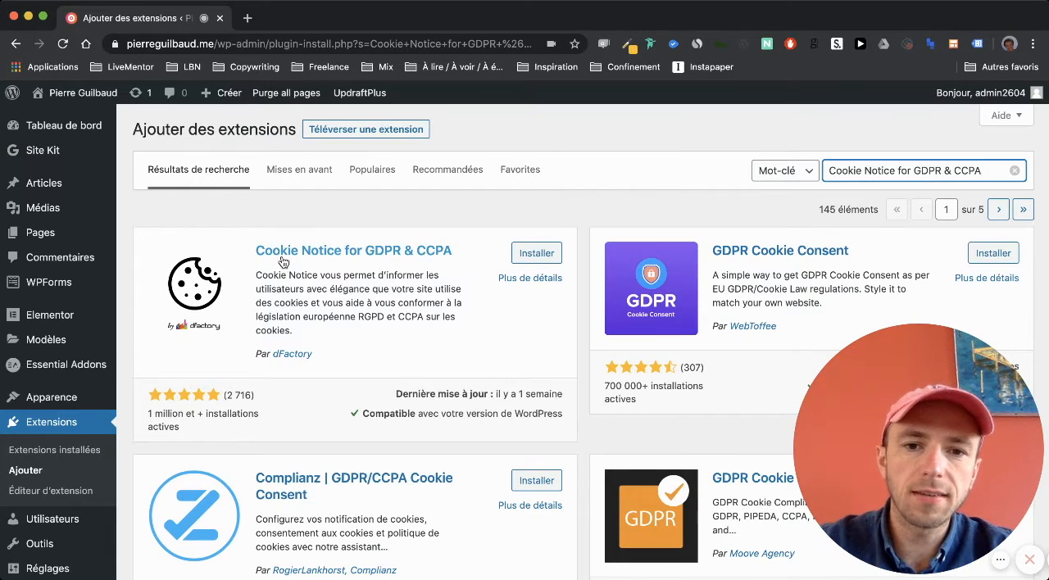
- Install and activate the Cookie Notice for GDPR & CCPA plugin by dFactory
{"action": "scroll", "coordinate": [622, 339], "scroll_direction": "down", "scroll_amount": 10}
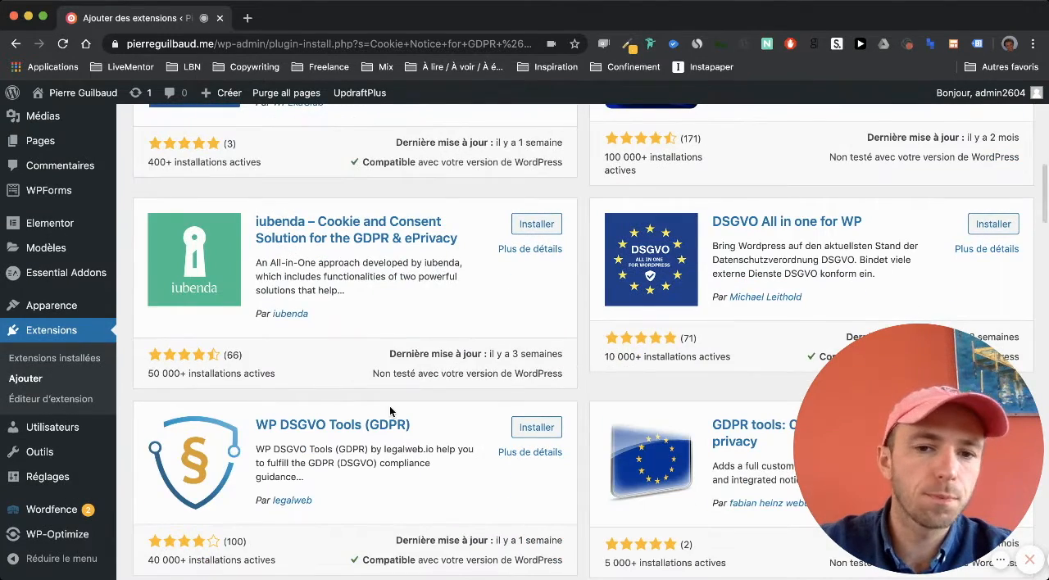
{"action": "scroll", "coordinate": [557, 382], "scroll_direction": "down", "scroll_amount": 5}
{"action": "scroll", "coordinate": [405, 359], "scroll_direction": "down", "scroll_amount": 15}
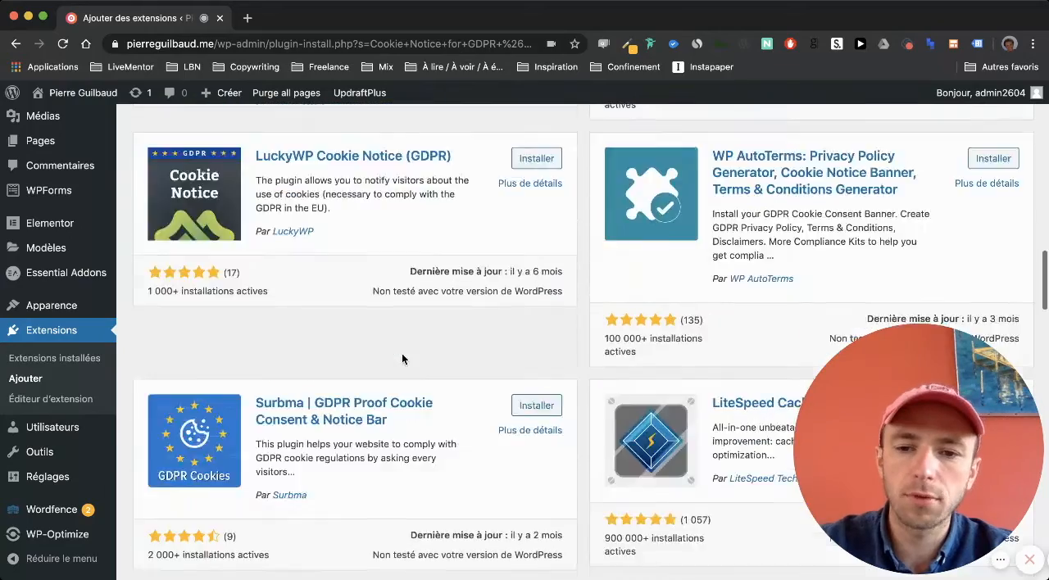
{"action": "scroll", "coordinate": [350, 296], "scroll_direction": "up", "scroll_amount": 20}
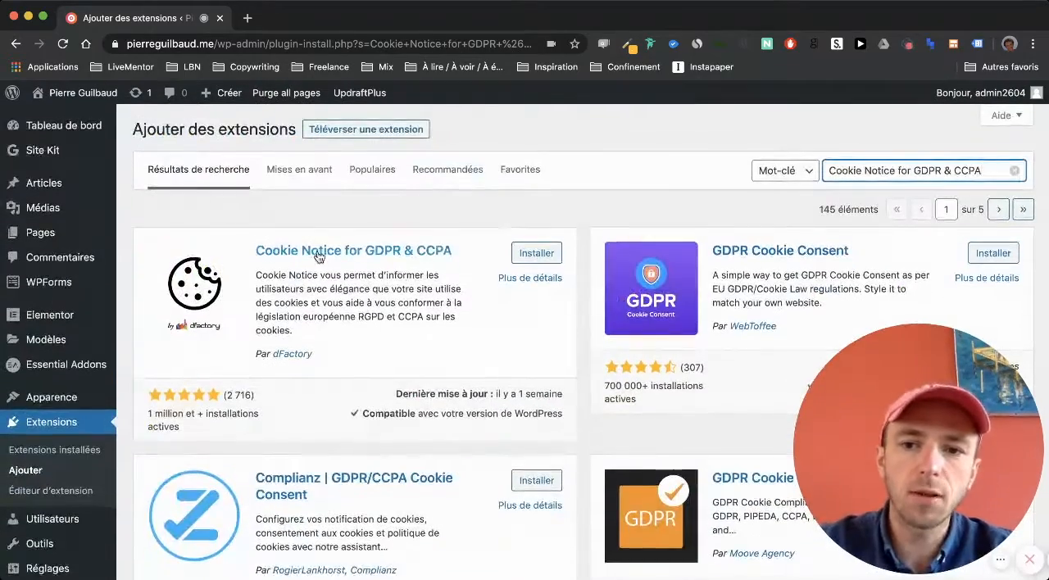
{"action": "left_click", "coordinate": [535, 256]}
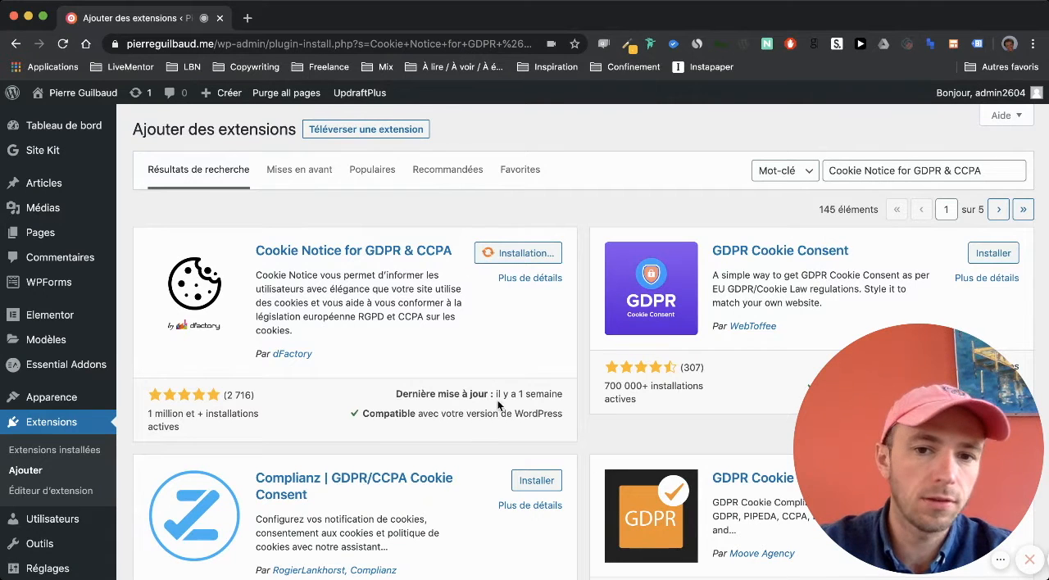
{"action": "scroll", "coordinate": [506, 395], "scroll_direction": "down", "scroll_amount": 3}
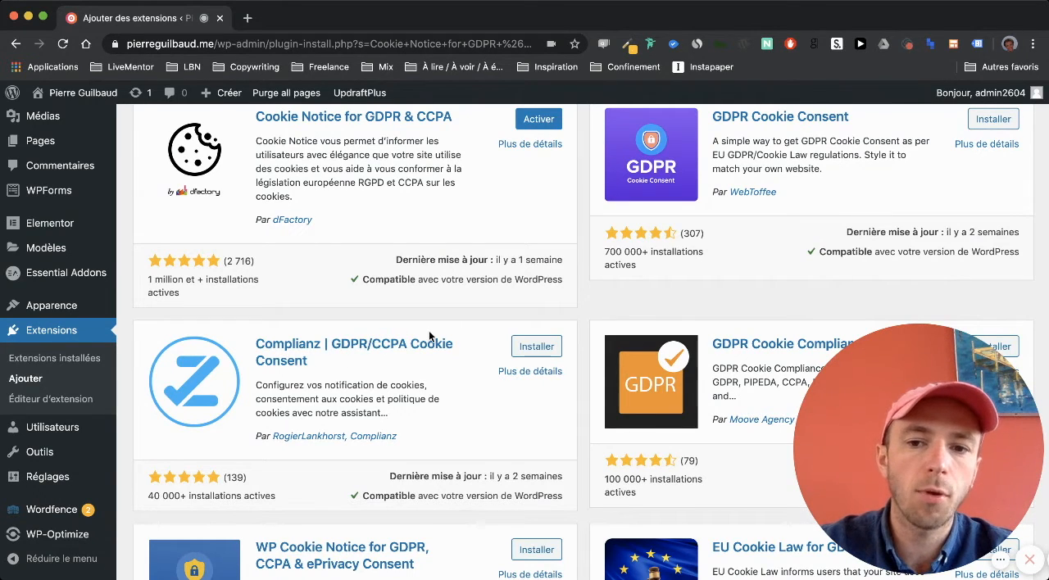
{"action": "scroll", "coordinate": [265, 328], "scroll_direction": "up", "scroll_amount": 3}
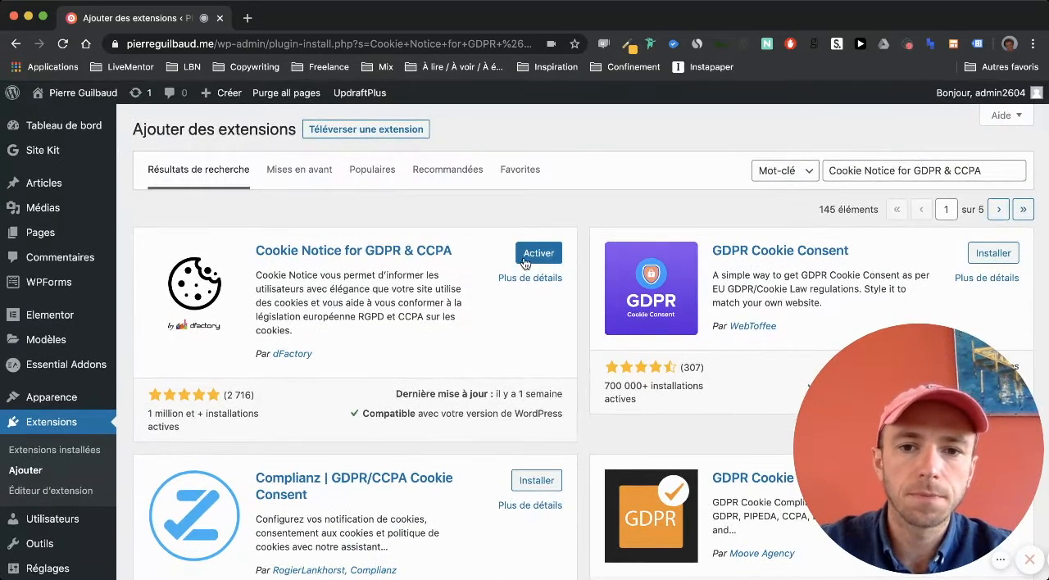
{"action": "left_click", "coordinate": [539, 256]}
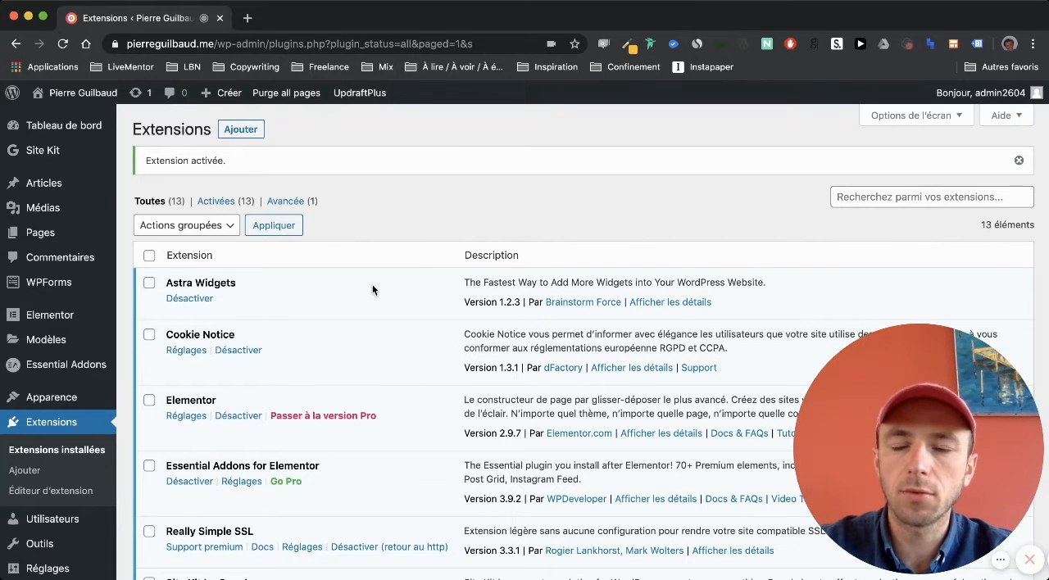
- Open the settings page of the Cookie Notice plugin
{"action": "scroll", "coordinate": [372, 285], "scroll_direction": "down", "scroll_amount": 3}
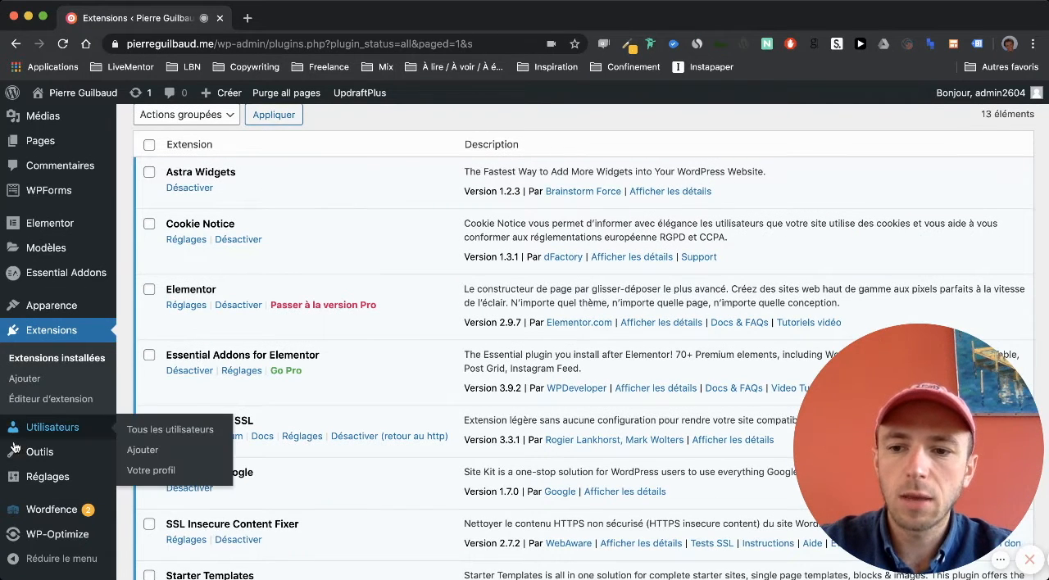
{"action": "mouse_move", "coordinate": [13, 487]}
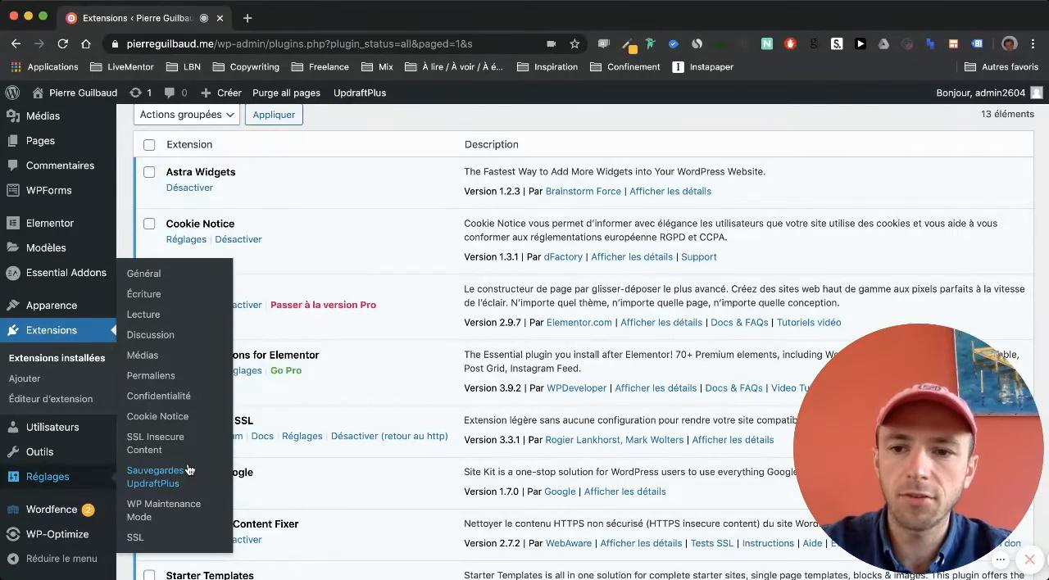
{"action": "left_click", "coordinate": [166, 423]}
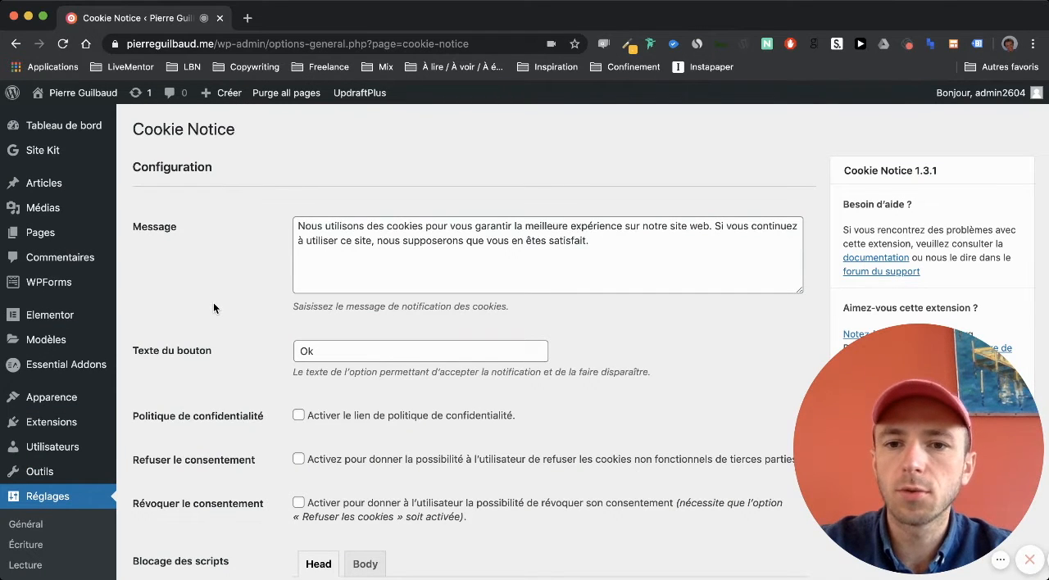
- Insert "(Google Analytics)" after the word "cookies" in the cookie notification message
{"action": "left_click", "coordinate": [296, 226]}
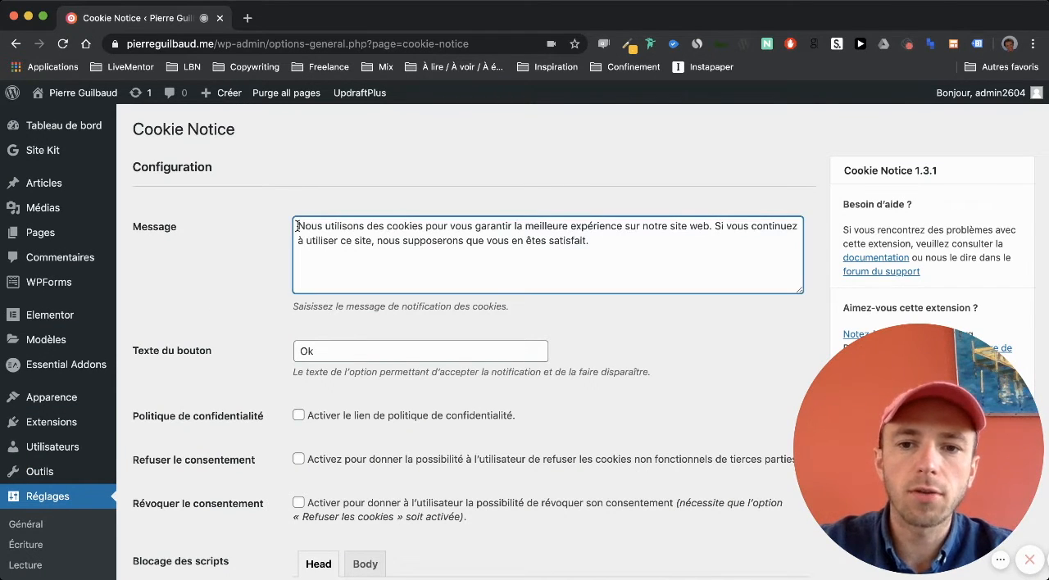
{"action": "left_click_drag", "start_coordinate": [297, 226], "coordinate": [598, 241]}
{"action": "left_click", "coordinate": [598, 240]}
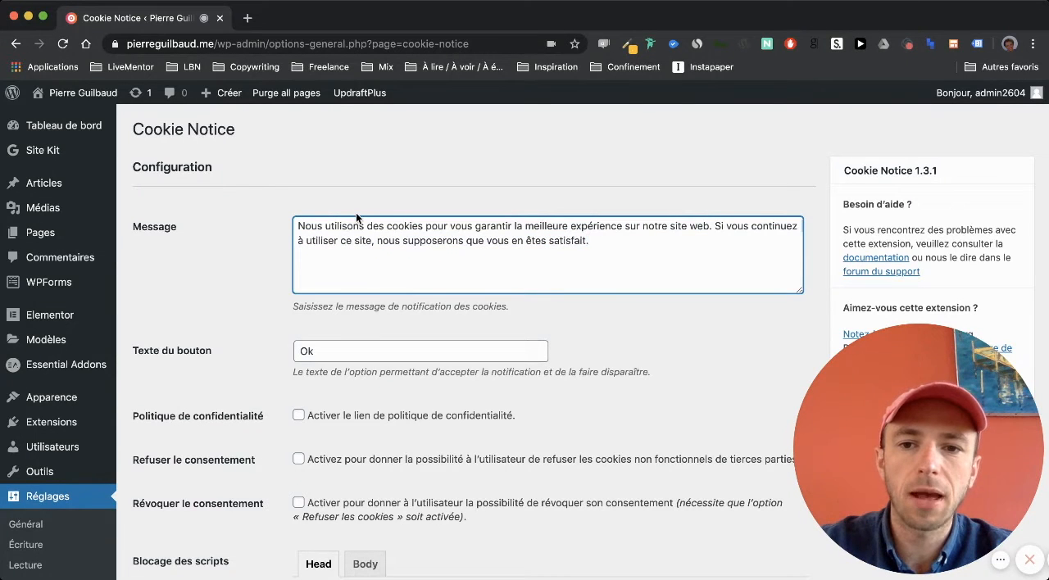
{"action": "left_click", "coordinate": [422, 223]}
{"action": "type", "text": "(Google "}
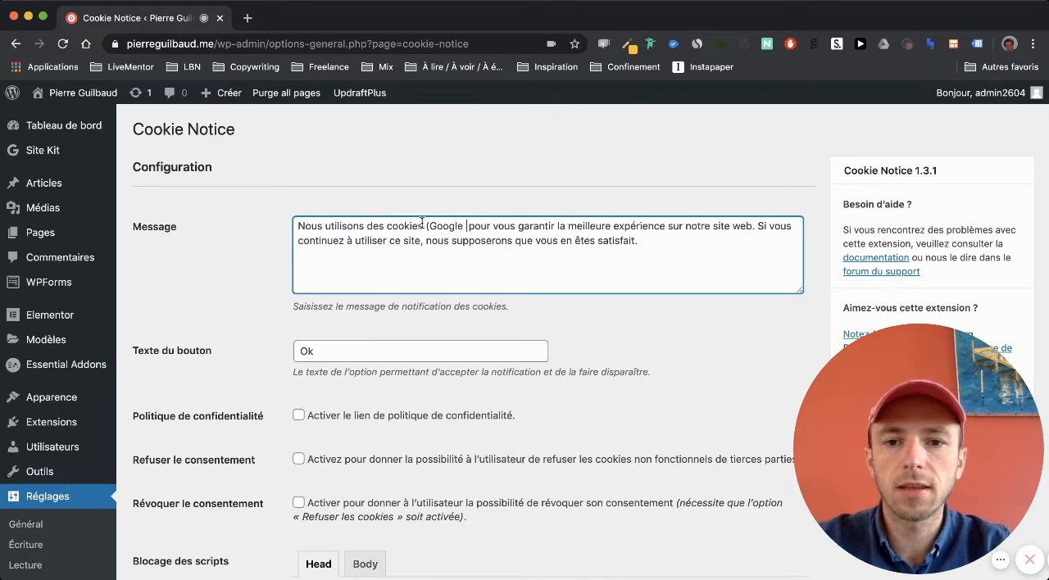
{"action": "type", "text": "Analytics"}
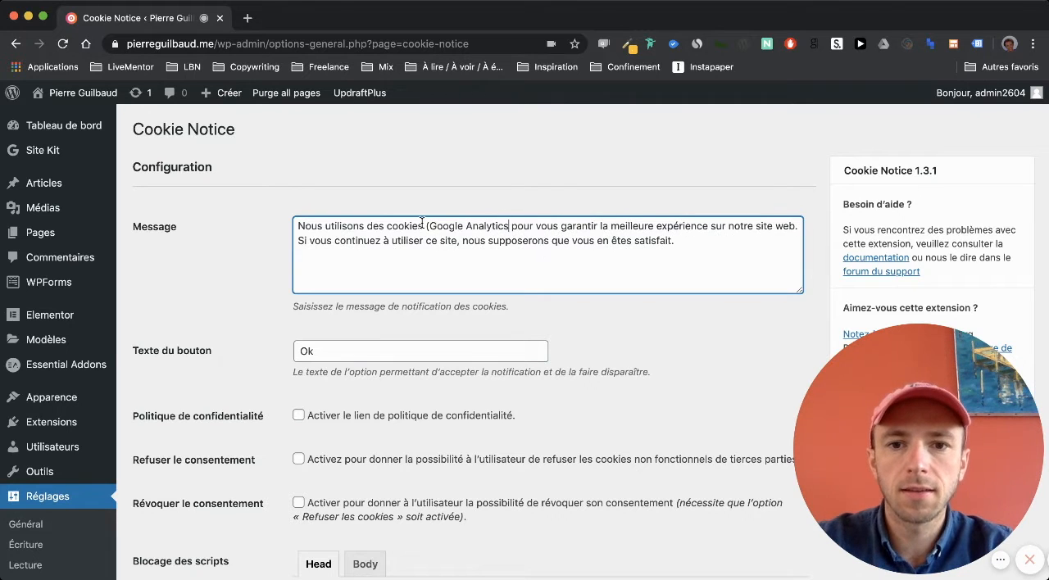
{"action": "type", "text": ")"}
{"action": "left_click", "coordinate": [736, 250]}
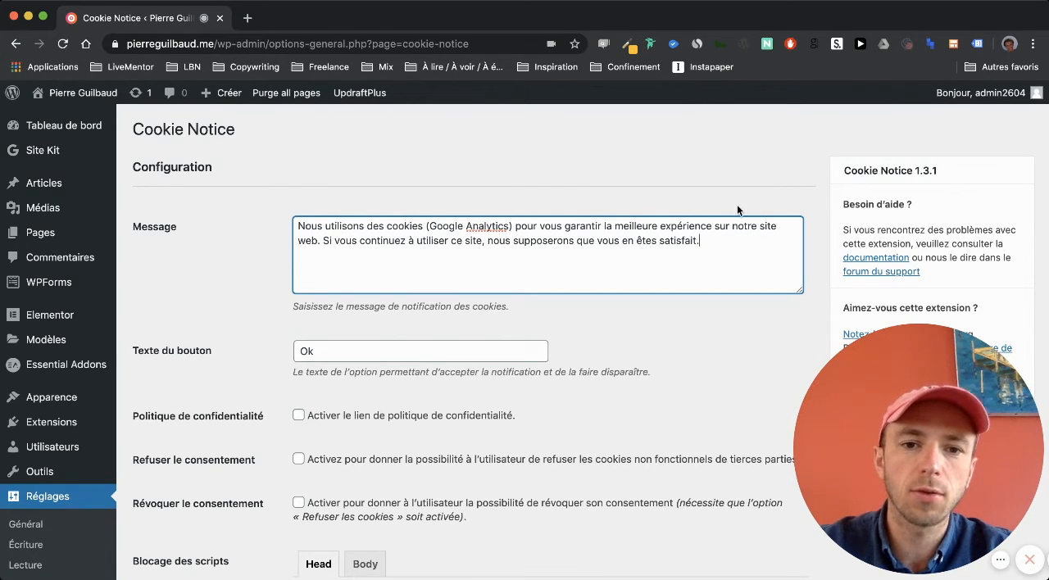
{"action": "left_click", "coordinate": [588, 323]}
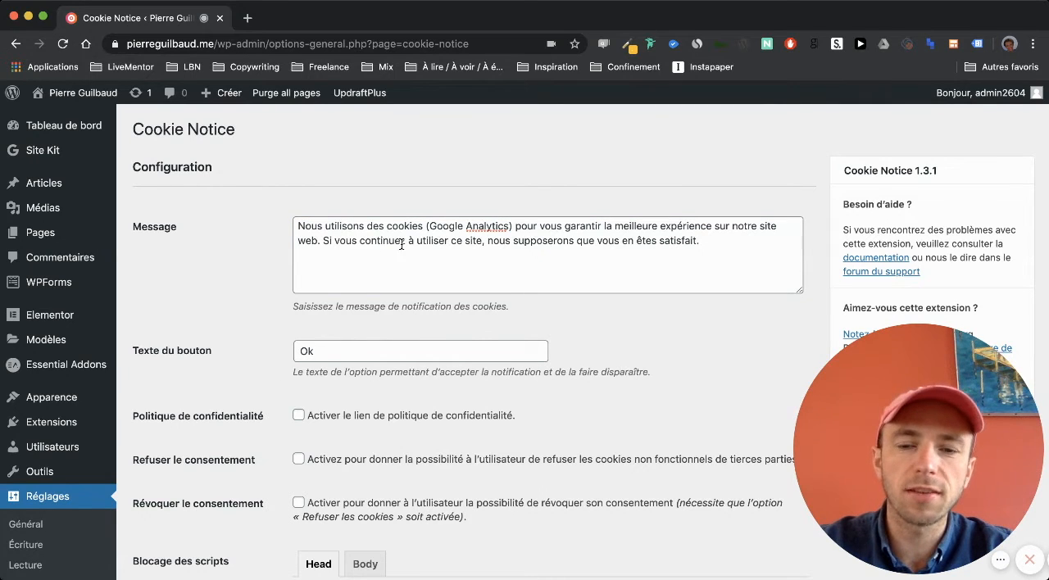
{"action": "left_click_drag", "start_coordinate": [492, 262], "coordinate": [303, 161]}
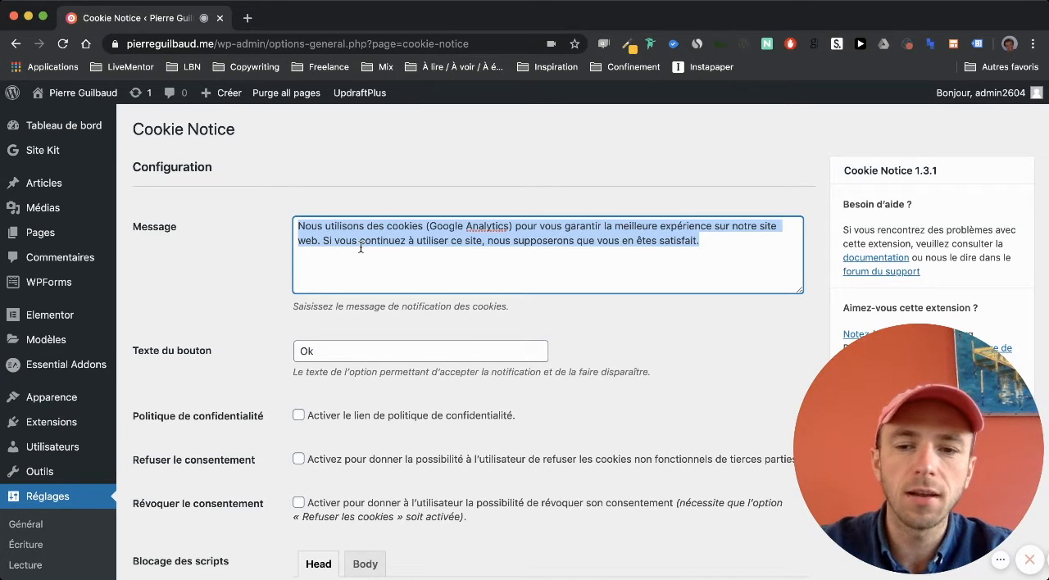
{"action": "key", "text": "Right"}
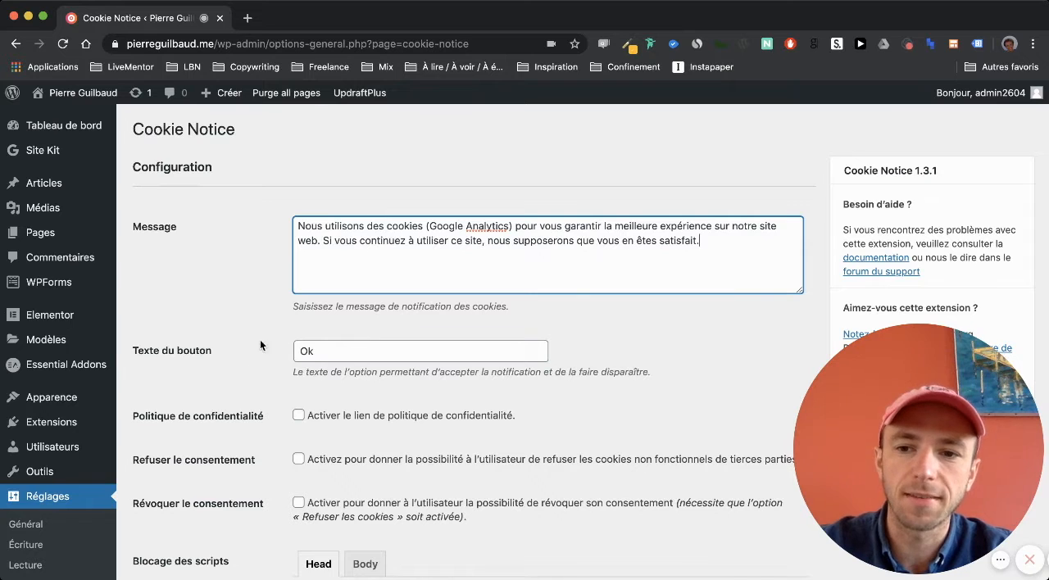
{"action": "left_click", "coordinate": [370, 359]}
{"action": "left_click", "coordinate": [273, 323]}
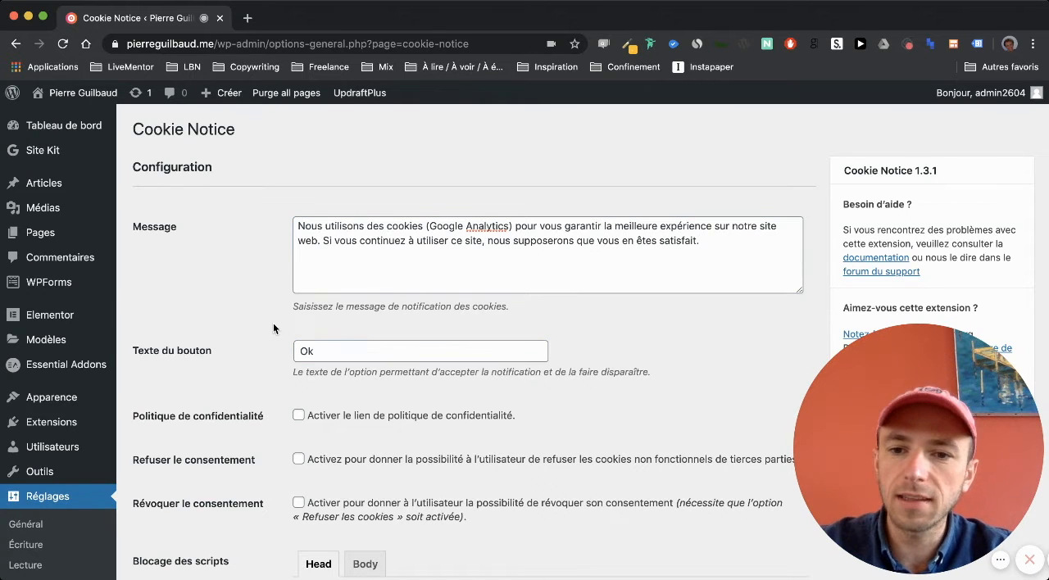
- Enable the privacy policy link and look at its button text and page selection options
{"action": "scroll", "coordinate": [273, 323], "scroll_direction": "down", "scroll_amount": 3}
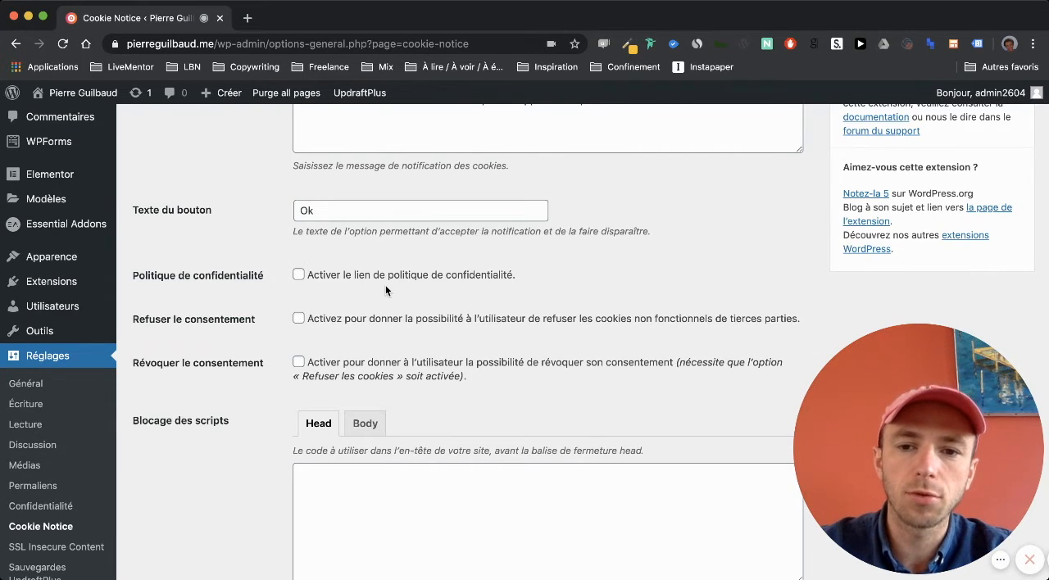
{"action": "left_click", "coordinate": [388, 285]}
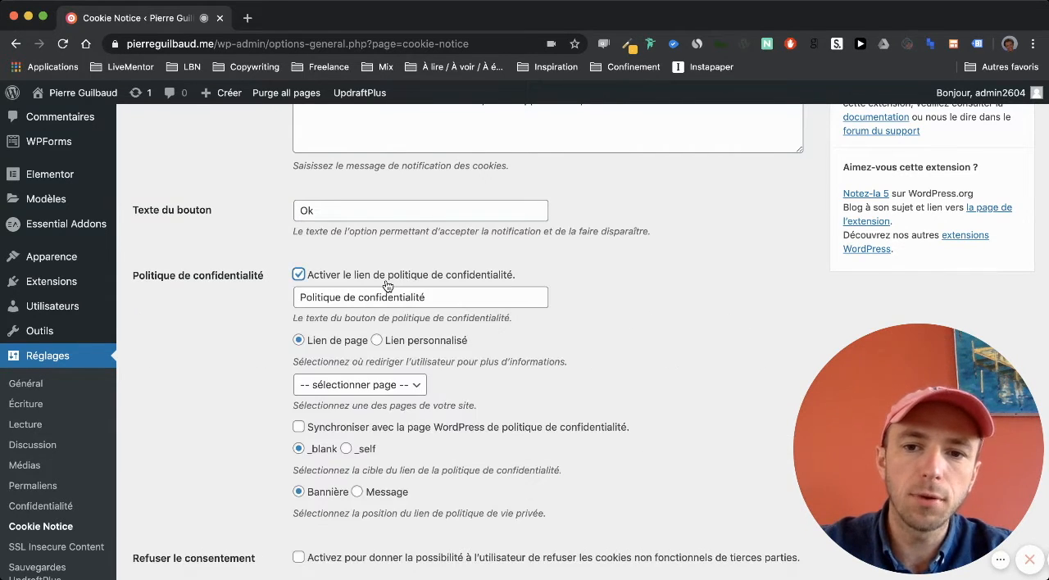
{"action": "scroll", "coordinate": [388, 279], "scroll_direction": "down", "scroll_amount": 2}
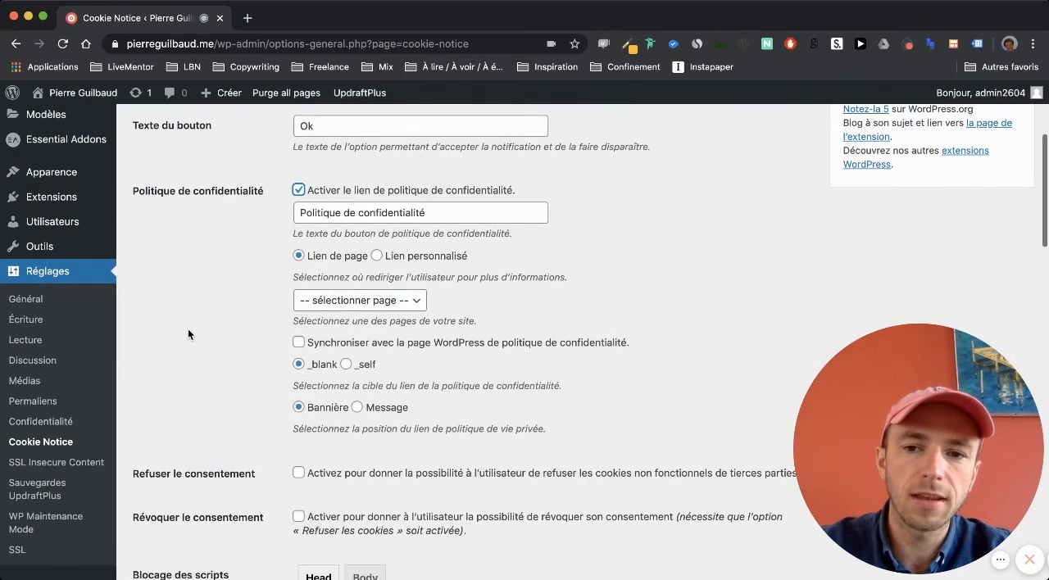
{"action": "left_click", "coordinate": [340, 303]}
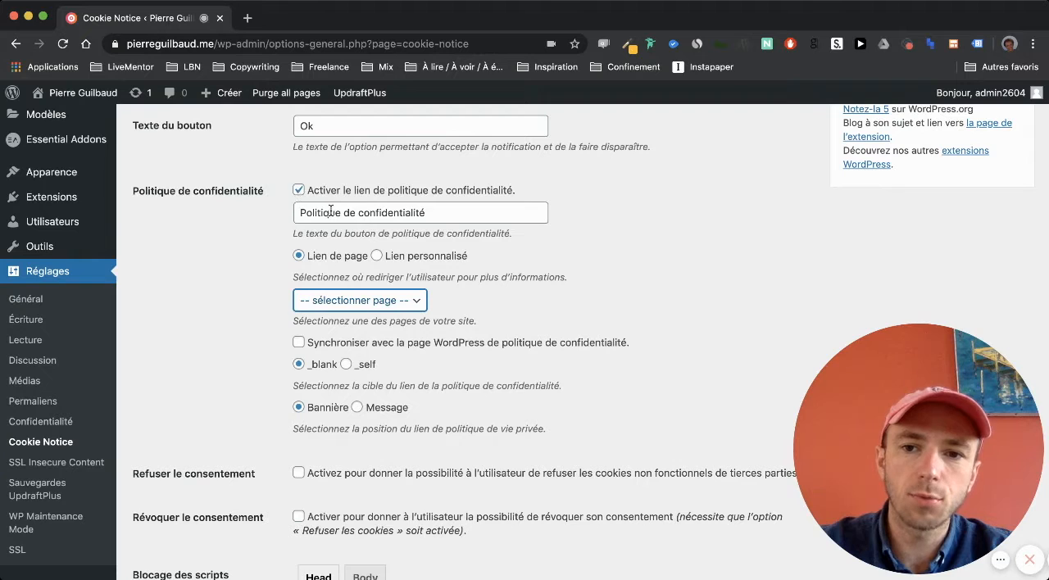
{"action": "left_click_drag", "start_coordinate": [301, 212], "coordinate": [452, 213]}
{"action": "left_click", "coordinate": [452, 213]}
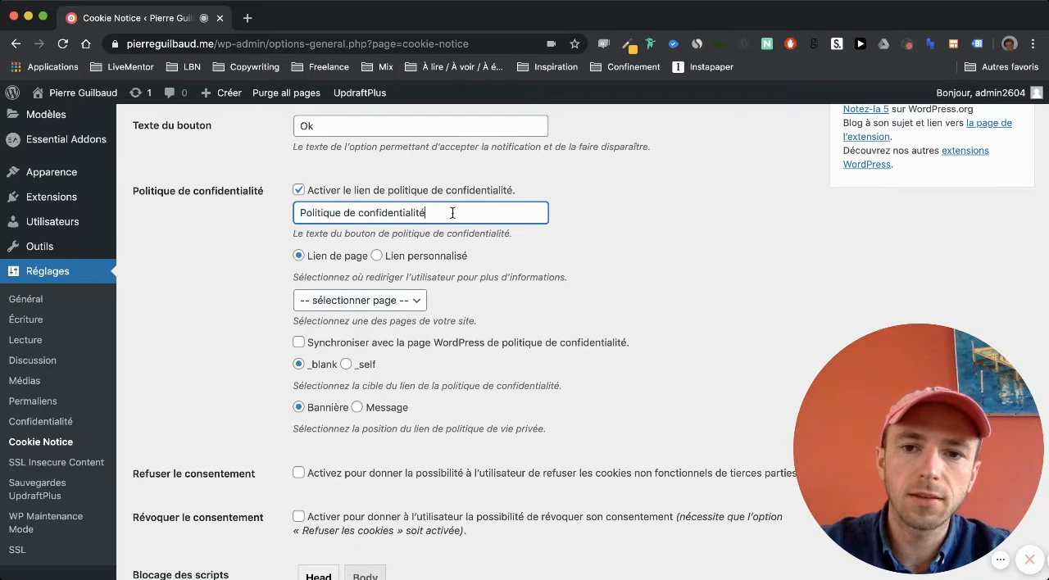
{"action": "left_click", "coordinate": [365, 305]}
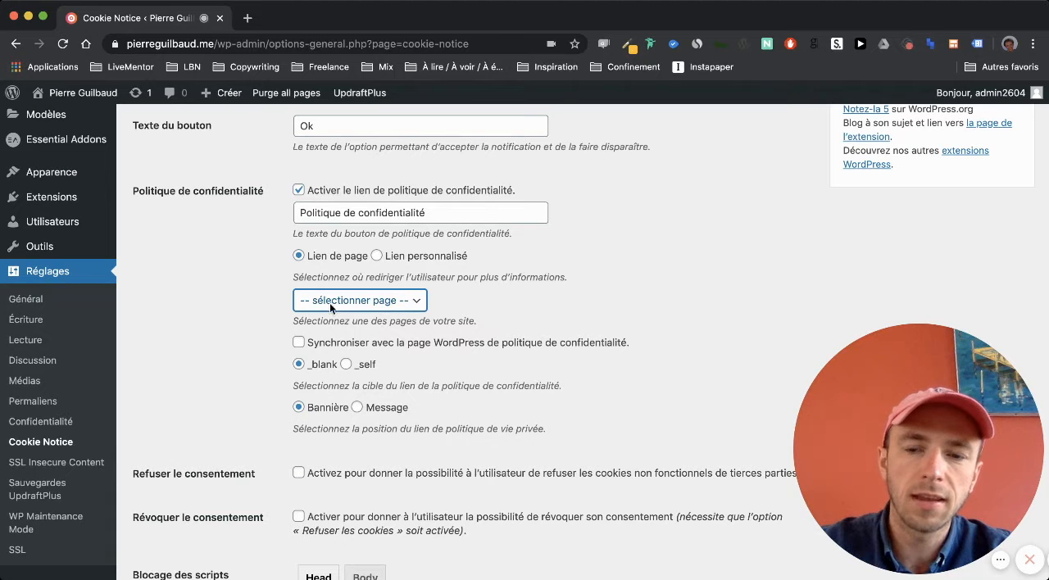
{"action": "left_click", "coordinate": [204, 320]}
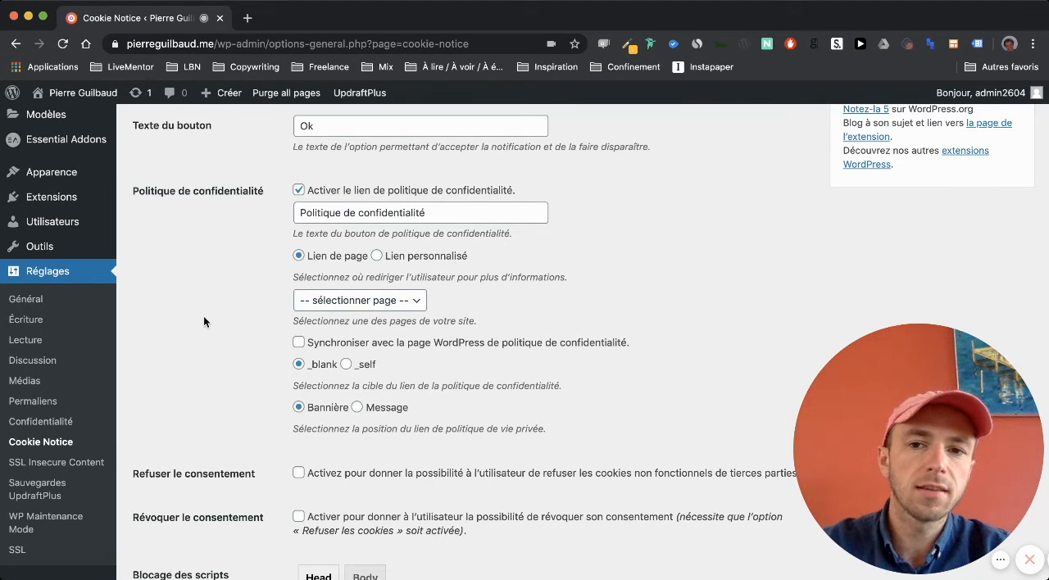
- Turn the privacy policy link option back off
{"action": "scroll", "coordinate": [209, 307], "scroll_direction": "up", "scroll_amount": 2}
{"action": "scroll", "coordinate": [215, 301], "scroll_direction": "up", "scroll_amount": 4}
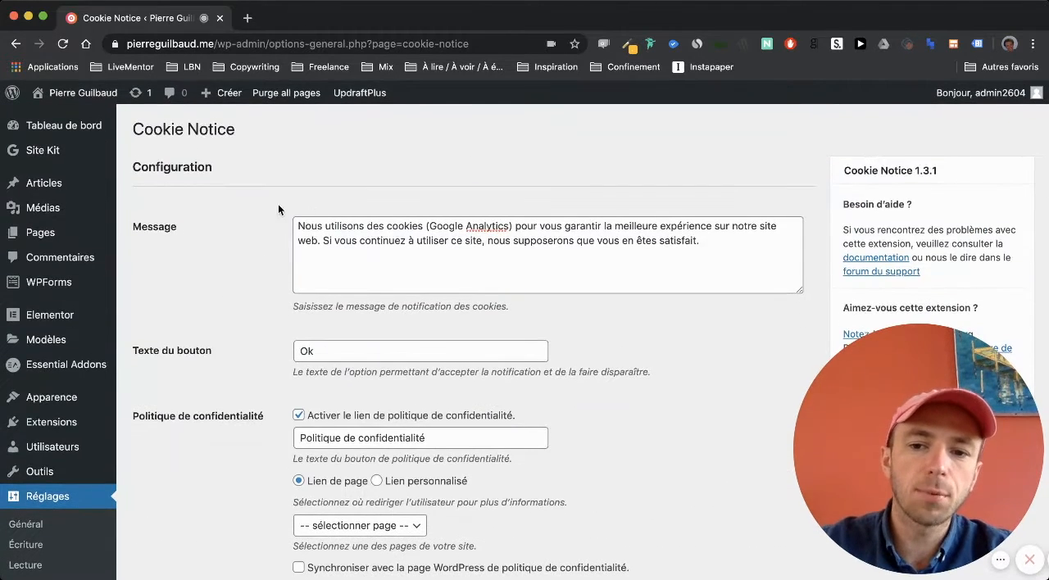
{"action": "scroll", "coordinate": [242, 413], "scroll_direction": "down", "scroll_amount": 3}
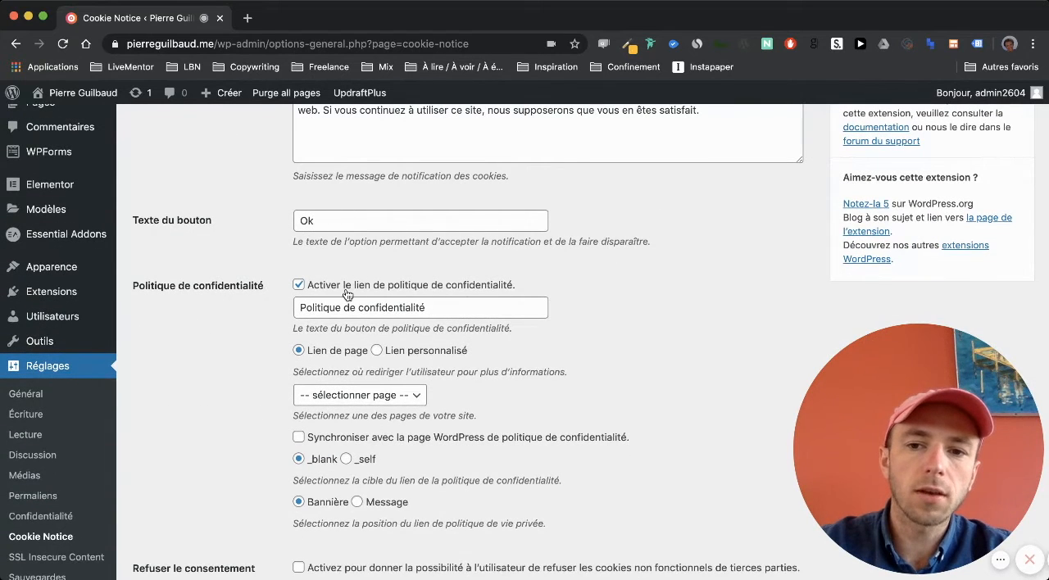
{"action": "scroll", "coordinate": [267, 204], "scroll_direction": "up", "scroll_amount": 1}
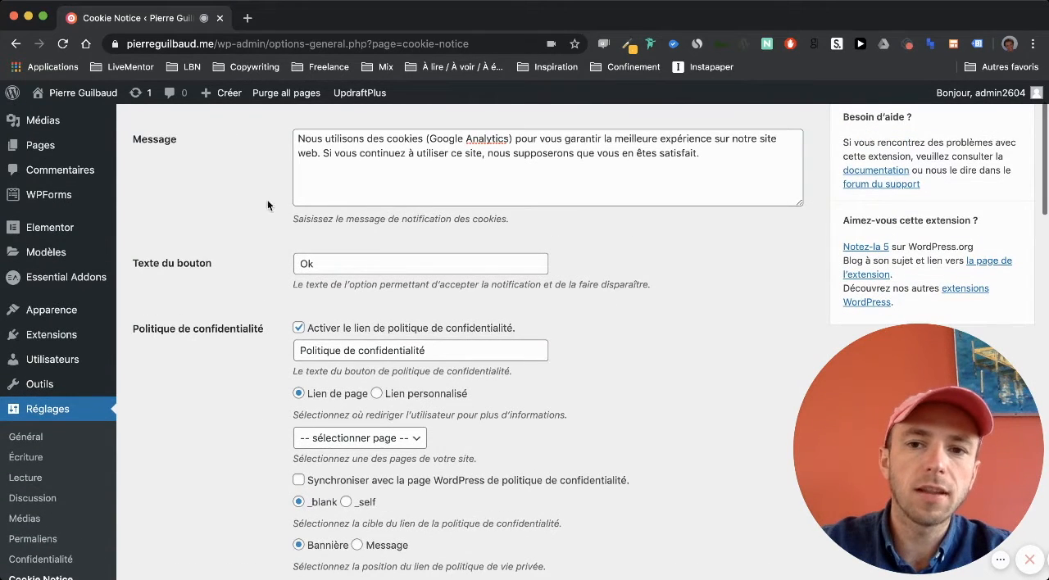
{"action": "left_click", "coordinate": [335, 332]}
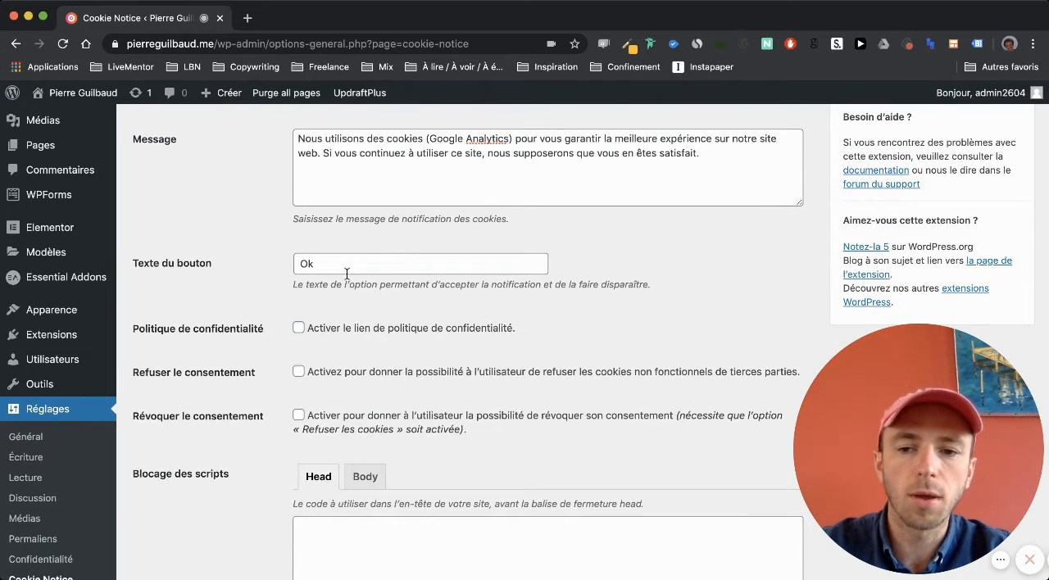
- Examine the consent refusal, script blocking and page reload options, and the retention period for accepted cookies
{"action": "scroll", "coordinate": [283, 133], "scroll_direction": "down", "scroll_amount": 3}
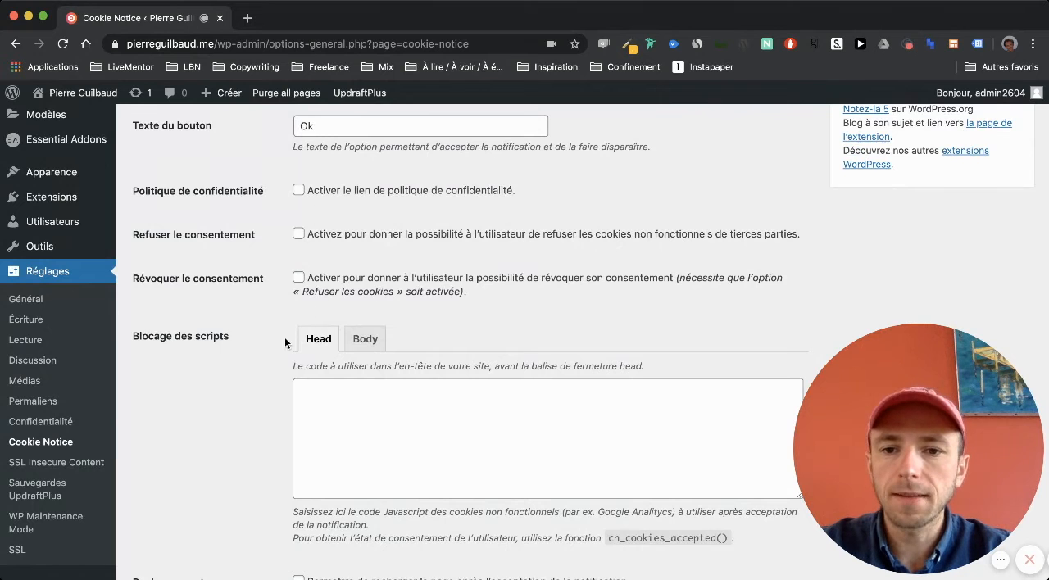
{"action": "scroll", "coordinate": [285, 342], "scroll_direction": "down", "scroll_amount": 5}
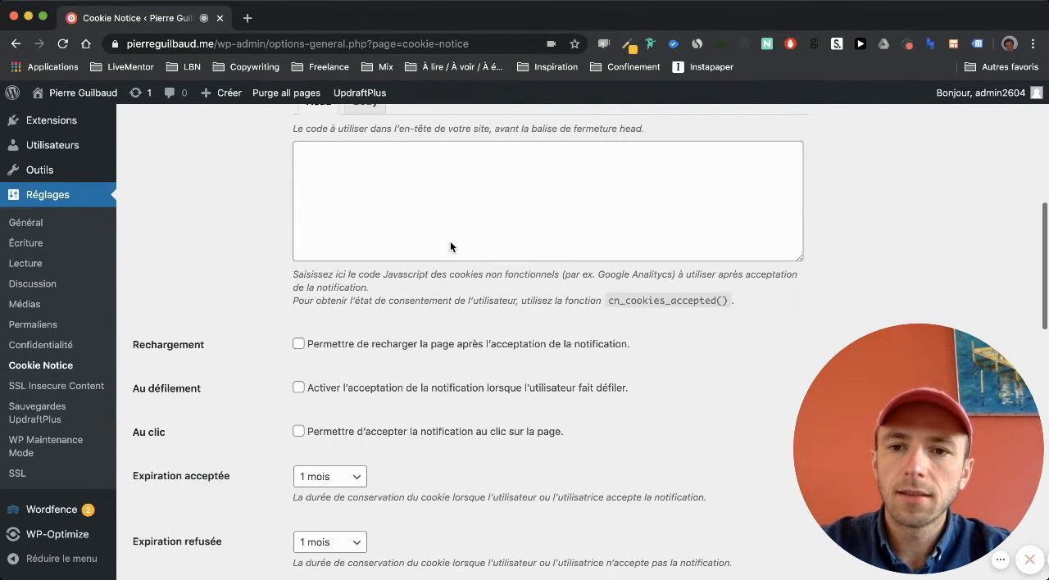
{"action": "scroll", "coordinate": [450, 247], "scroll_direction": "down", "scroll_amount": 3}
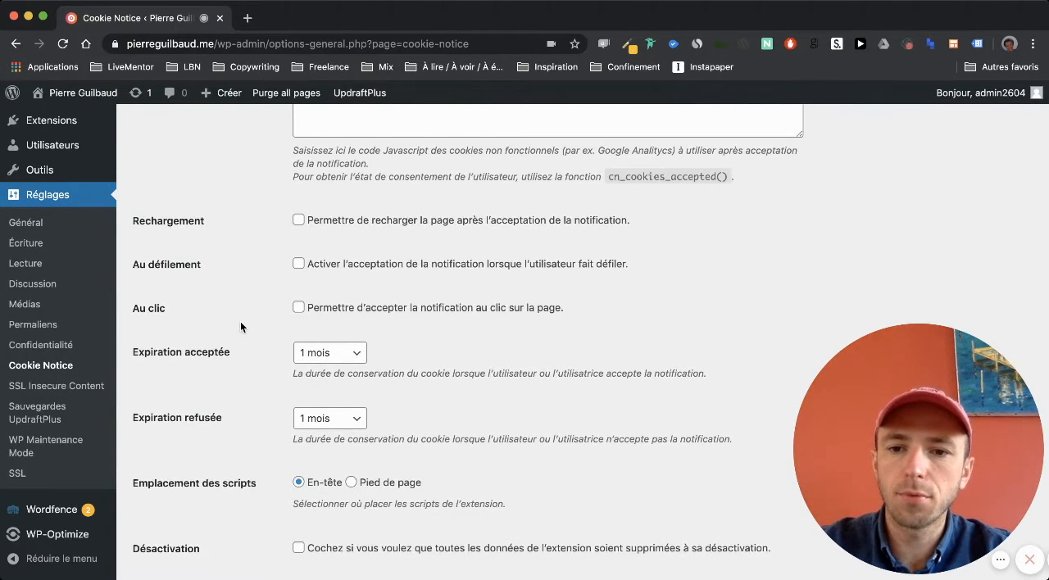
{"action": "scroll", "coordinate": [241, 327], "scroll_direction": "down", "scroll_amount": 2}
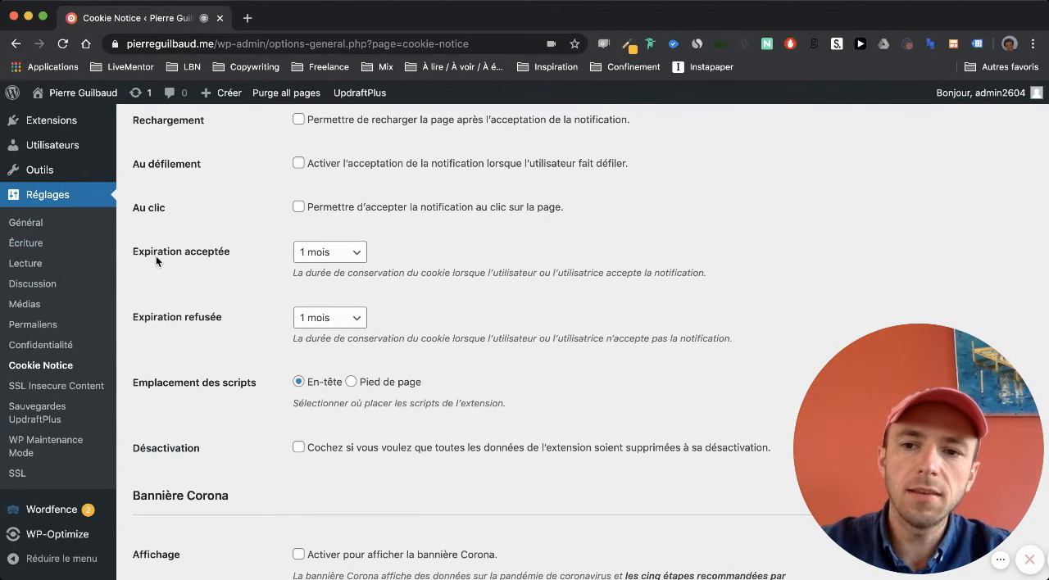
{"action": "left_click_drag", "start_coordinate": [136, 251], "coordinate": [235, 251]}
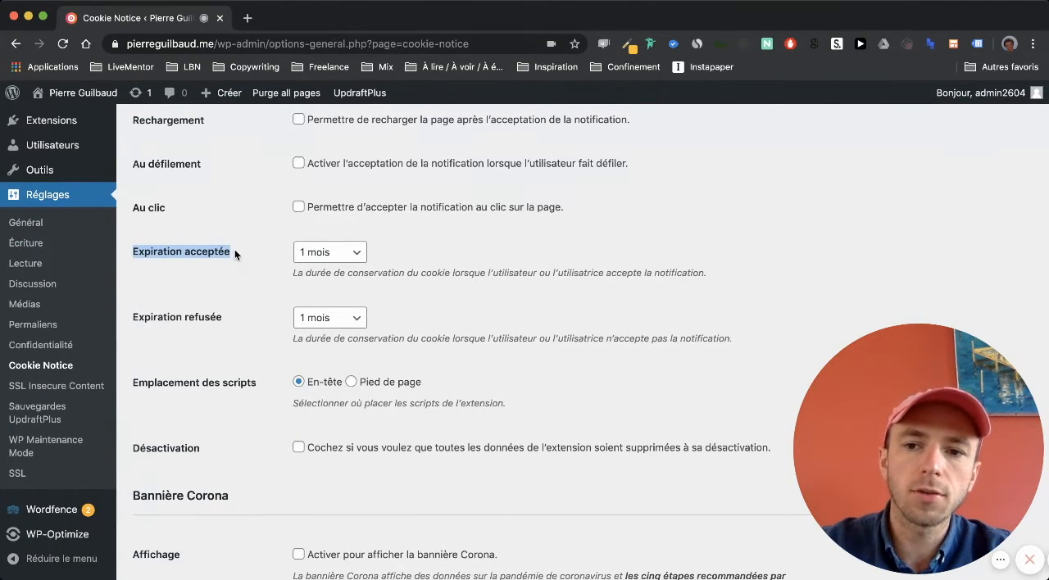
{"action": "left_click", "coordinate": [235, 249]}
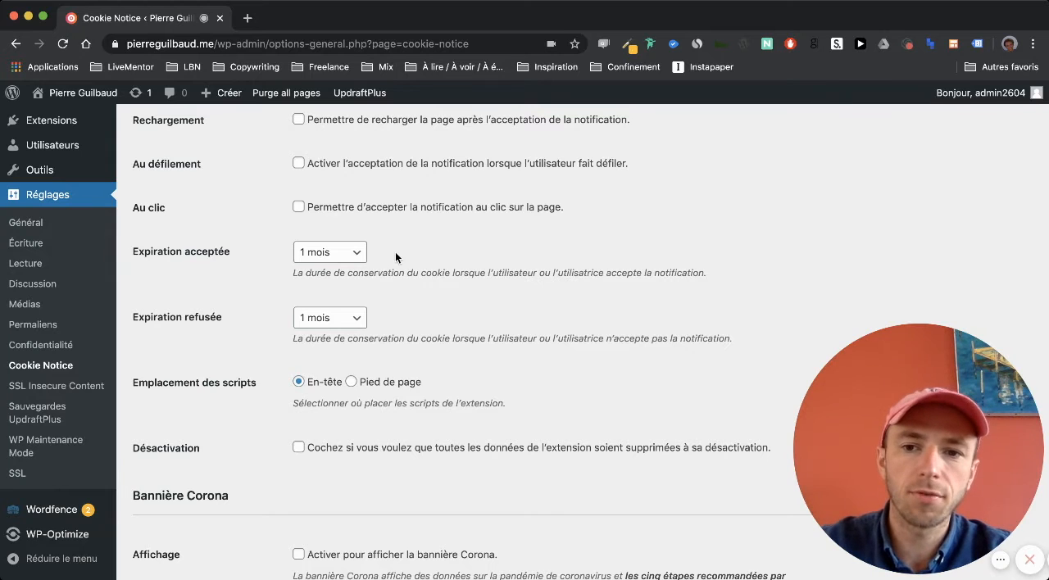
{"action": "left_click_drag", "start_coordinate": [294, 274], "coordinate": [461, 273]}
{"action": "left_click", "coordinate": [461, 273]}
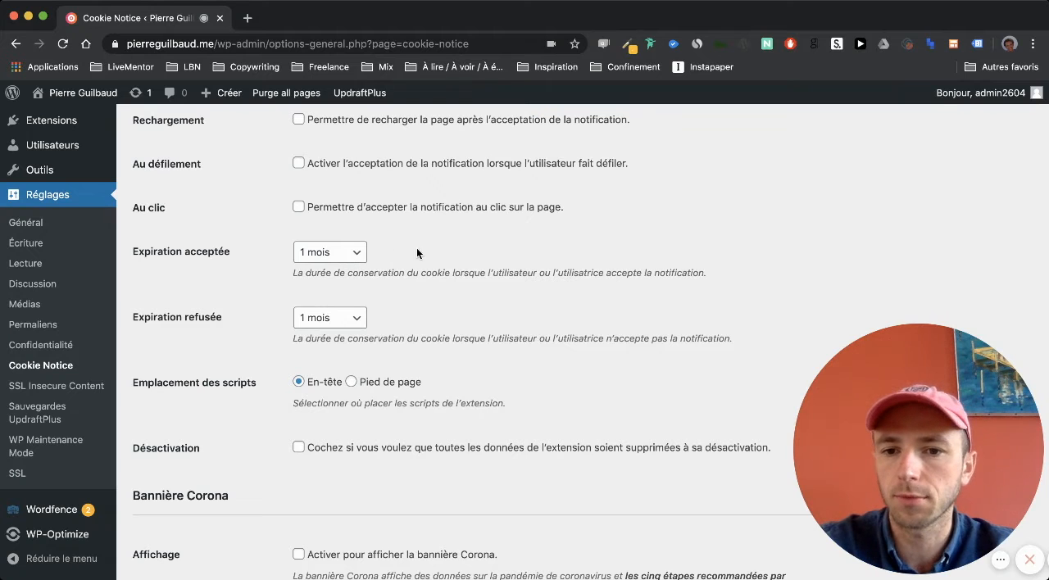
- Turn off the display of current coronavirus case information in the Corona banner settings
{"action": "scroll", "coordinate": [202, 397], "scroll_direction": "down", "scroll_amount": 4}
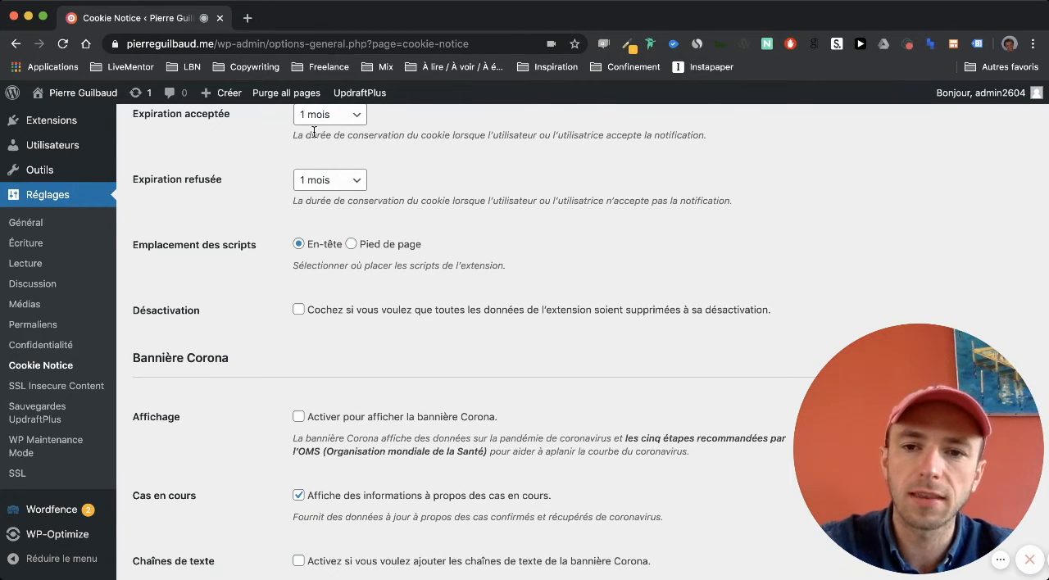
{"action": "scroll", "coordinate": [256, 302], "scroll_direction": "down", "scroll_amount": 5}
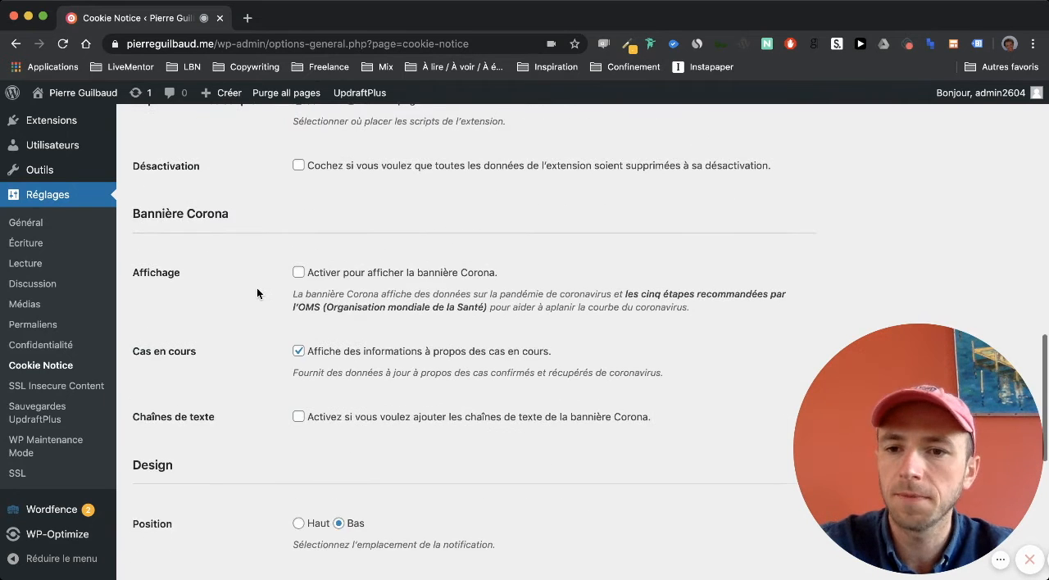
{"action": "scroll", "coordinate": [245, 228], "scroll_direction": "up", "scroll_amount": 1}
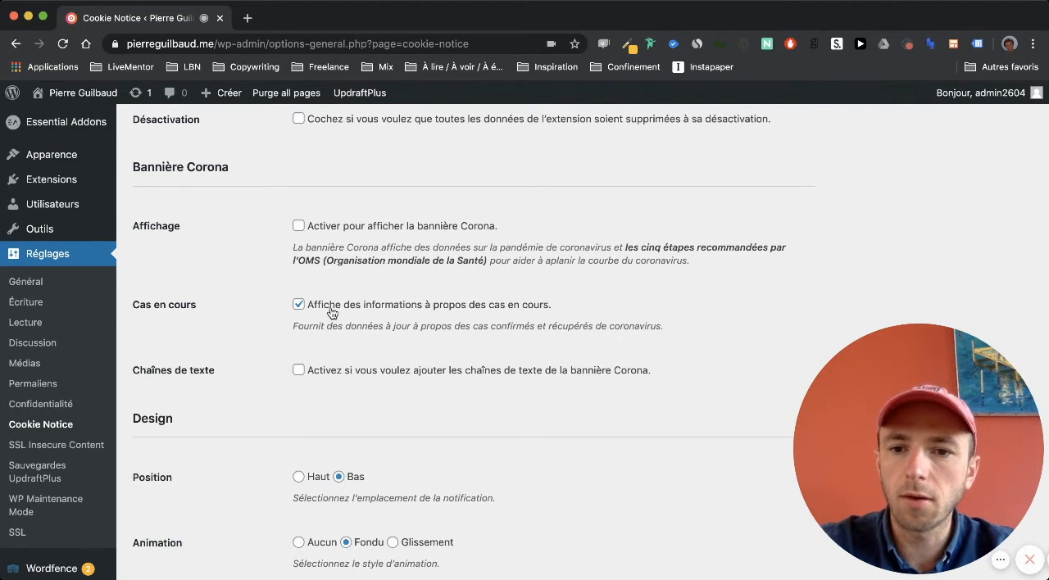
{"action": "left_click", "coordinate": [299, 305]}
- Examine the notification's design settings: position, animation, button style, button class, colours and bar opacity
{"action": "scroll", "coordinate": [256, 267], "scroll_direction": "down", "scroll_amount": 3}
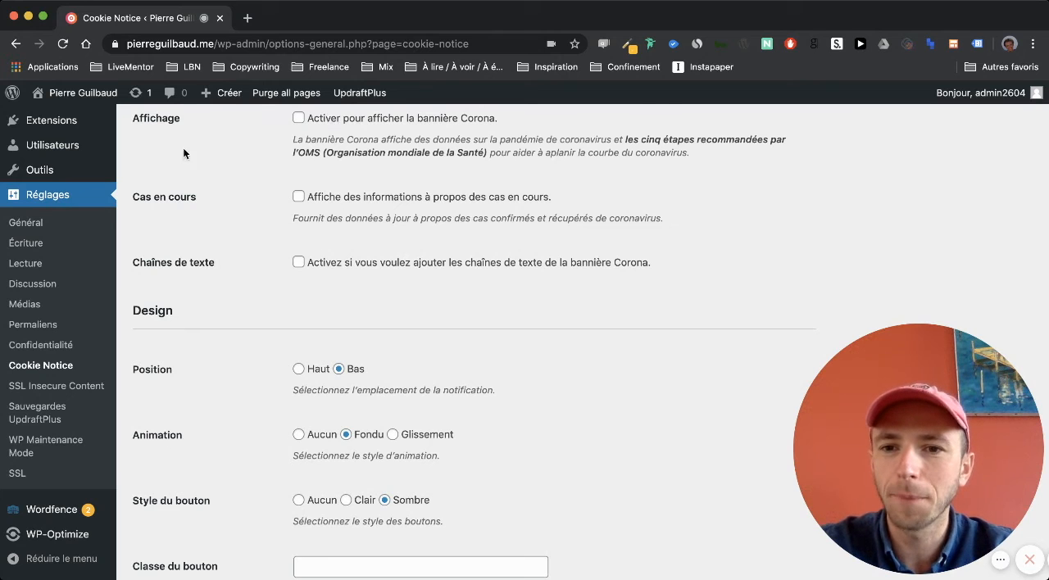
{"action": "scroll", "coordinate": [240, 265], "scroll_direction": "down", "scroll_amount": 3}
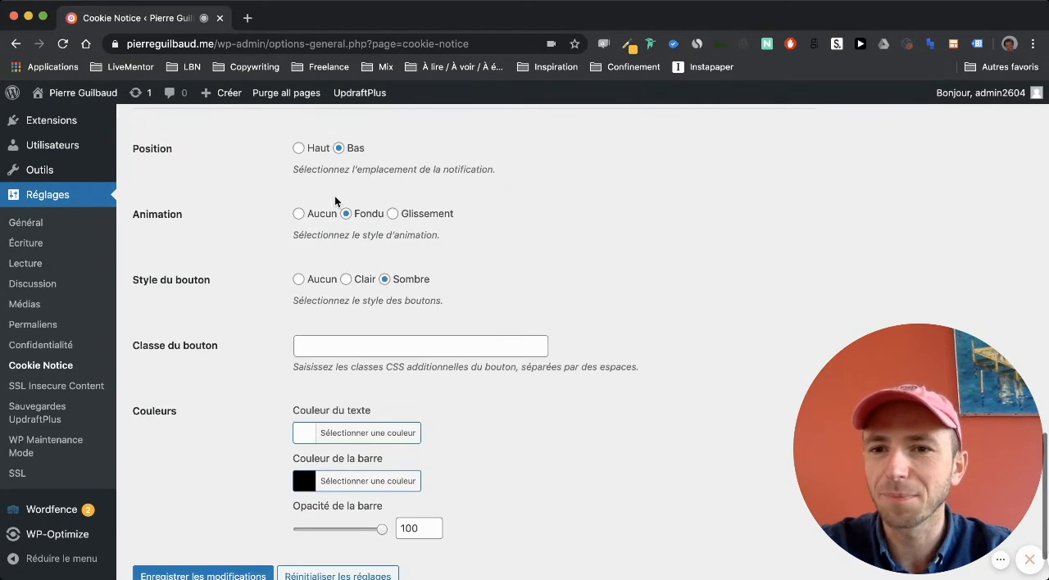
{"action": "scroll", "coordinate": [335, 196], "scroll_direction": "up", "scroll_amount": 1}
{"action": "scroll", "coordinate": [268, 167], "scroll_direction": "up", "scroll_amount": 5}
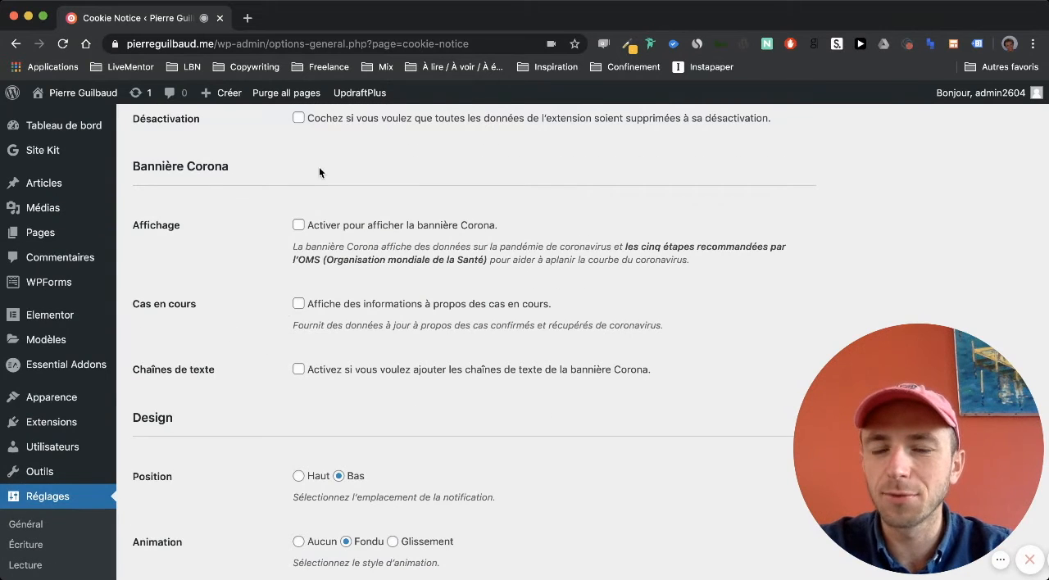
{"action": "scroll", "coordinate": [283, 310], "scroll_direction": "down", "scroll_amount": 7}
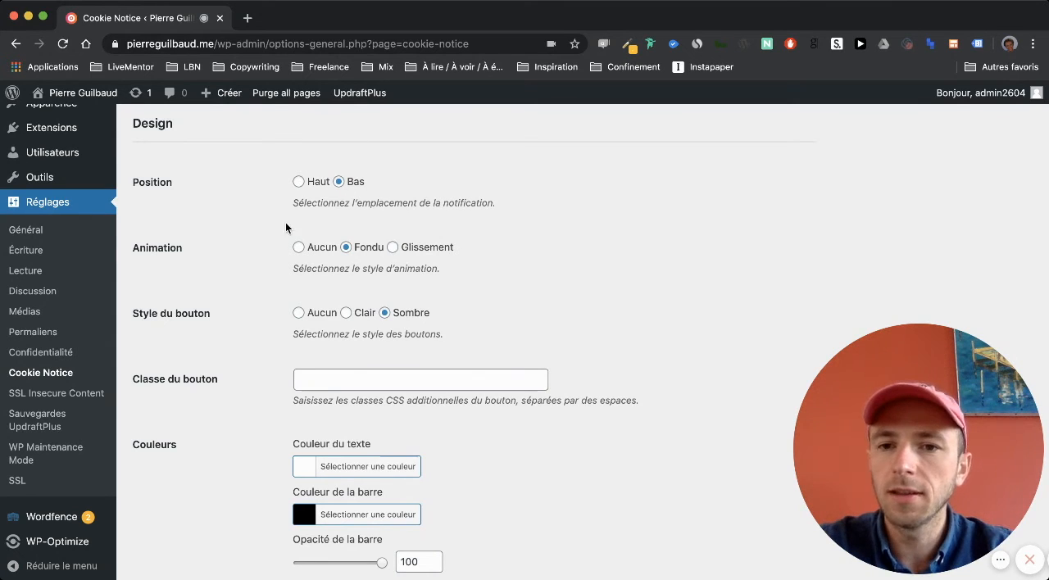
{"action": "scroll", "coordinate": [199, 228], "scroll_direction": "down", "scroll_amount": 1}
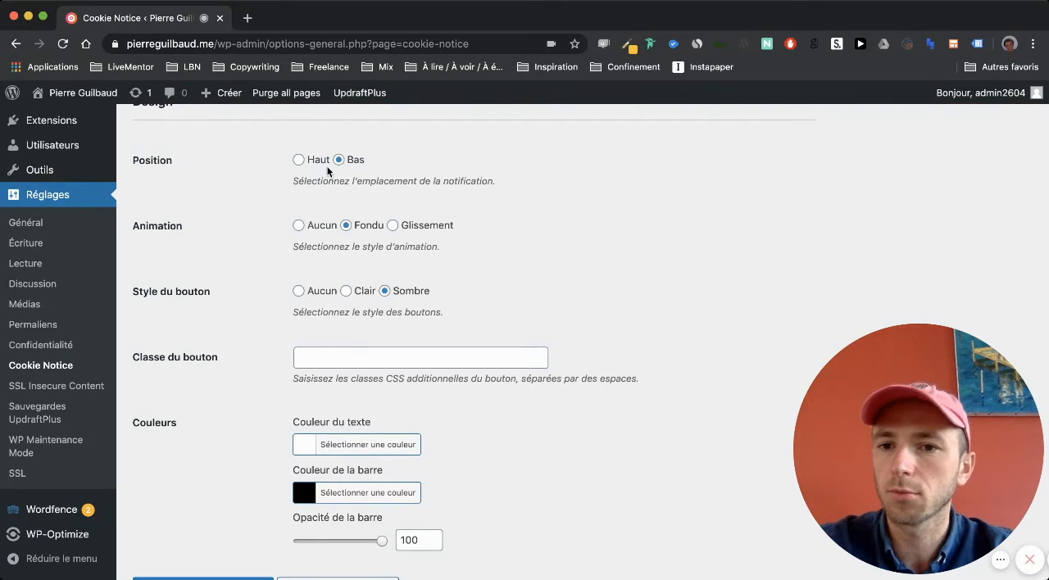
{"action": "scroll", "coordinate": [394, 217], "scroll_direction": "down", "scroll_amount": 2}
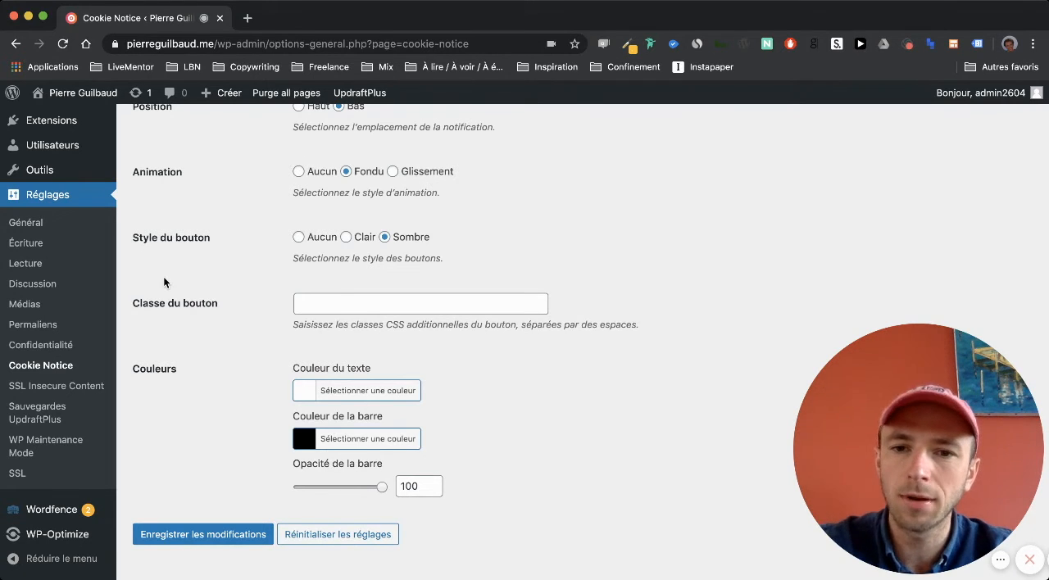
{"action": "scroll", "coordinate": [163, 276], "scroll_direction": "down", "scroll_amount": 1}
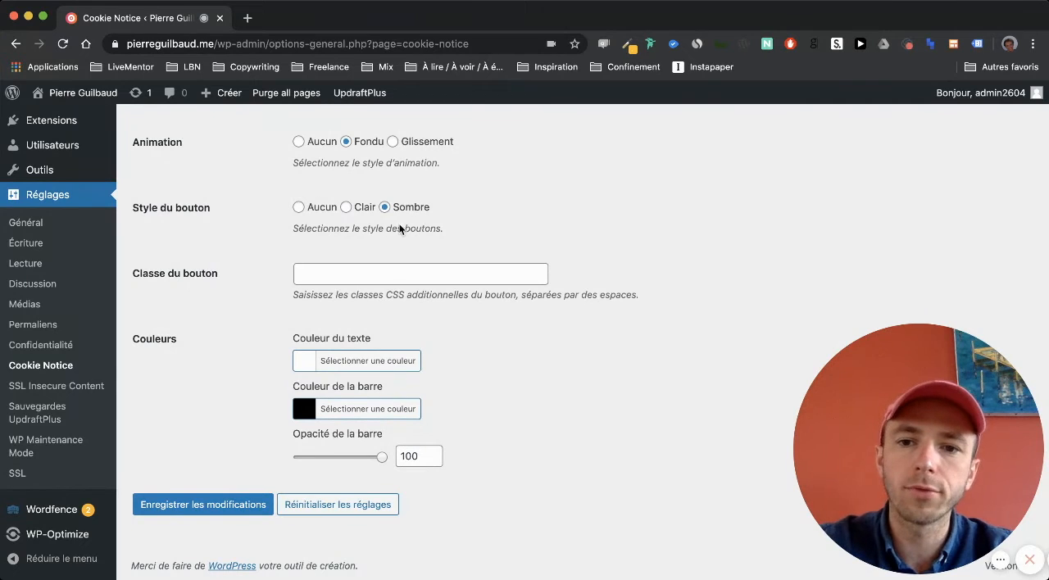
{"action": "left_click", "coordinate": [314, 278]}
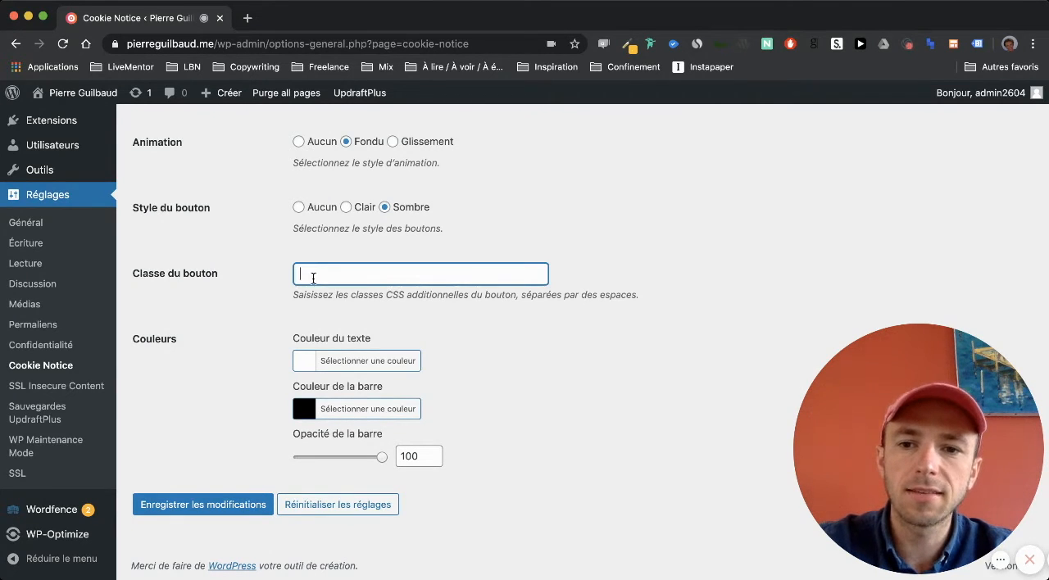
{"action": "left_click_drag", "start_coordinate": [129, 279], "coordinate": [216, 274]}
{"action": "triple_click", "coordinate": [217, 274]}
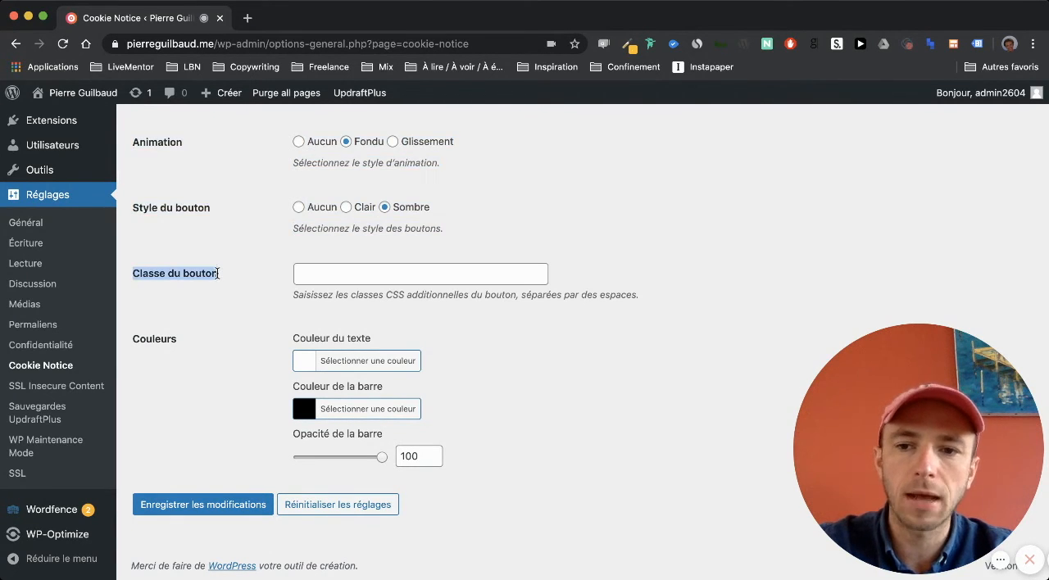
{"action": "left_click", "coordinate": [350, 274]}
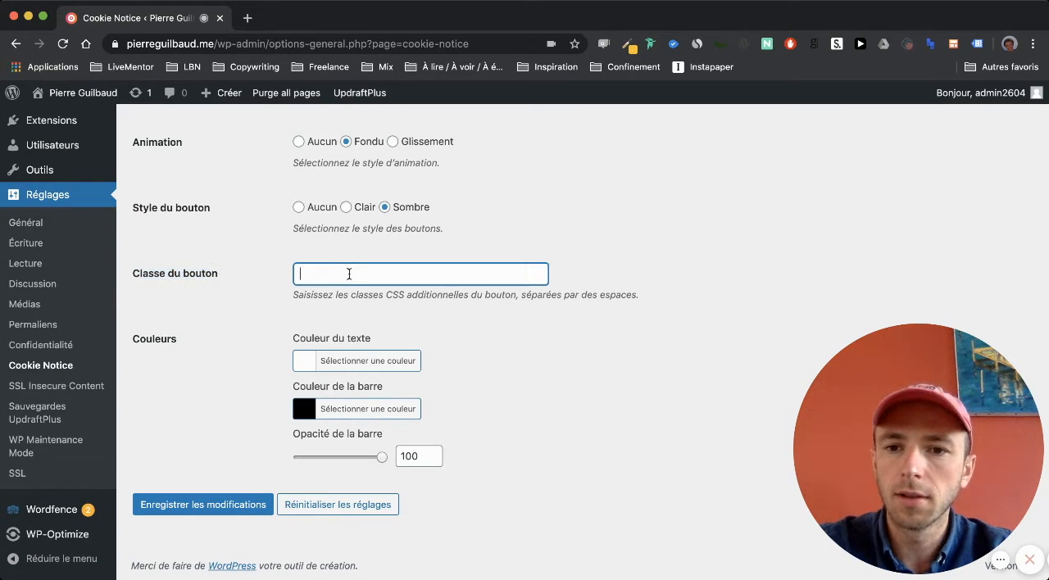
{"action": "left_click", "coordinate": [246, 228]}
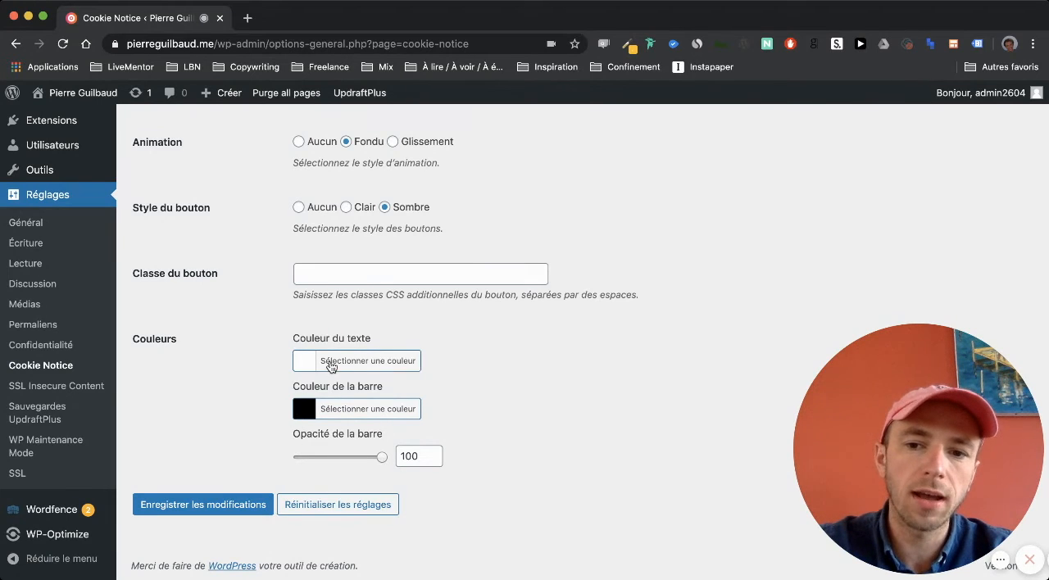
- Save the Cookie Notice settings and check the "(Google Analytics)" mention in the notification message
{"action": "left_click", "coordinate": [211, 506]}
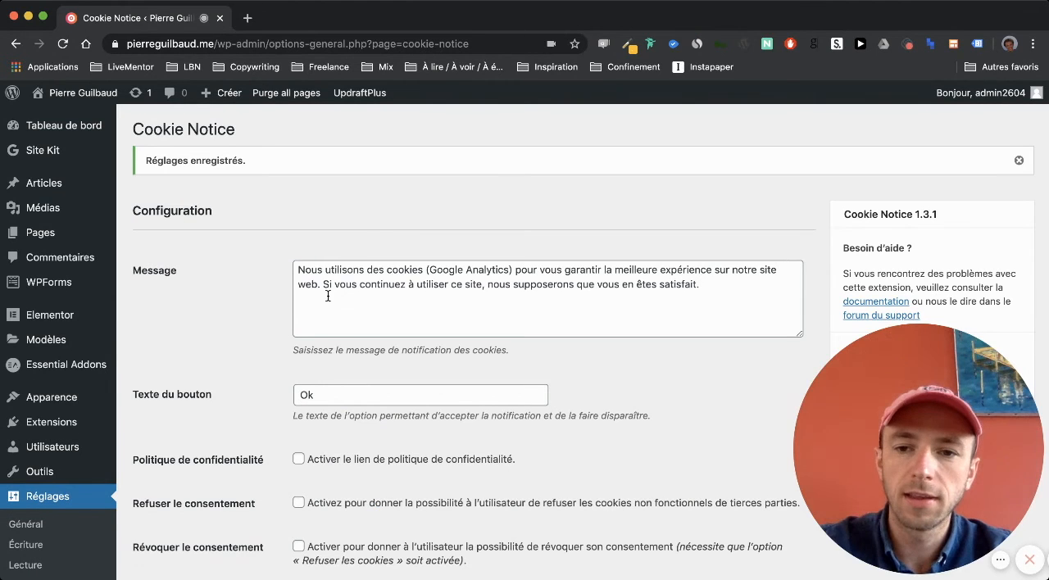
{"action": "left_click", "coordinate": [510, 271]}
{"action": "mouse_move", "coordinate": [510, 271]}
{"action": "left_mouse_down"}
{"action": "mouse_move", "coordinate": [447, 276]}
{"action": "mouse_move", "coordinate": [508, 271]}
{"action": "left_mouse_up"}
{"action": "left_click", "coordinate": [447, 276]}
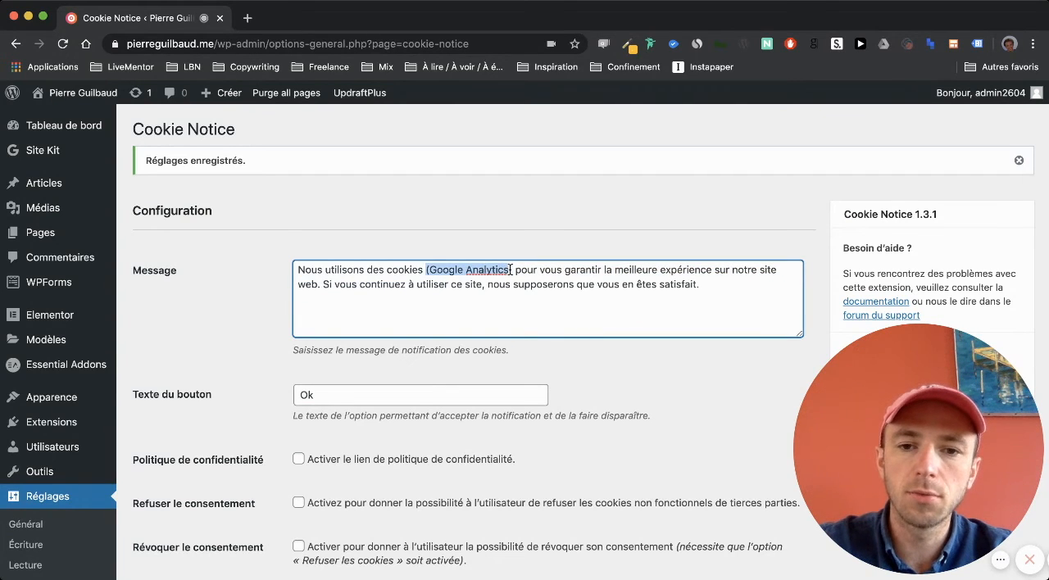
{"action": "left_click", "coordinate": [460, 268]}
- Open the live site in a new tab to examine the cookie banner, and return to the Cookie Notice settings
{"action": "mouse_move", "coordinate": [78, 92]}
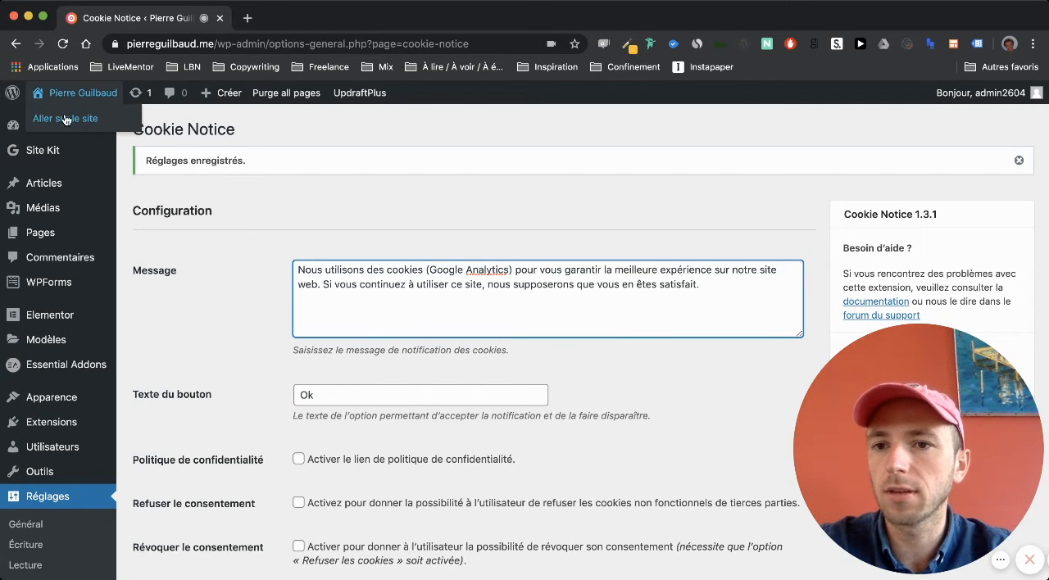
{"action": "triple_click", "coordinate": [66, 120]}
{"action": "left_click_drag", "start_coordinate": [93, 125], "coordinate": [278, 23]}
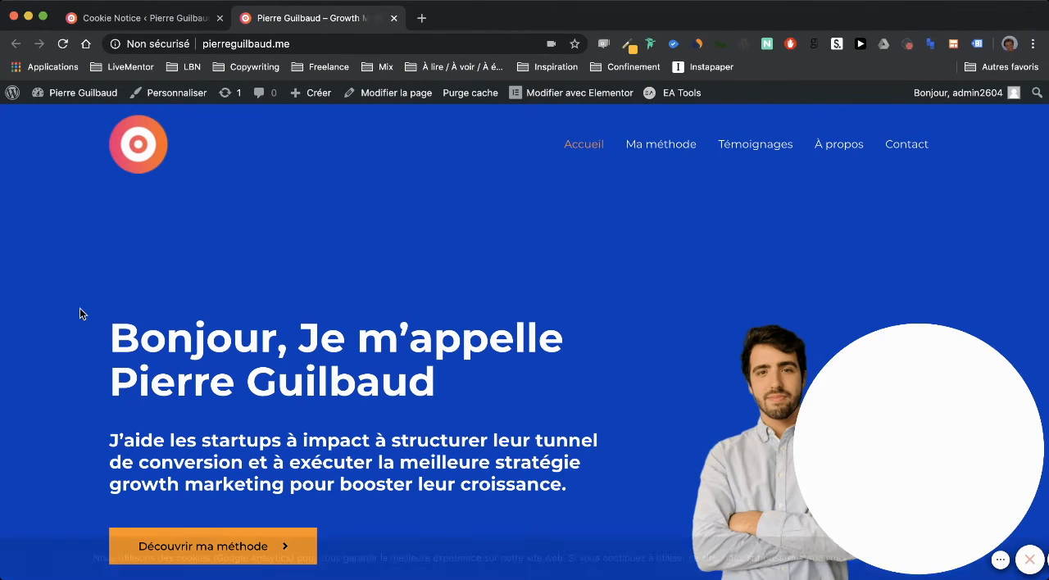
{"action": "scroll", "coordinate": [103, 341], "scroll_direction": "down", "scroll_amount": 1}
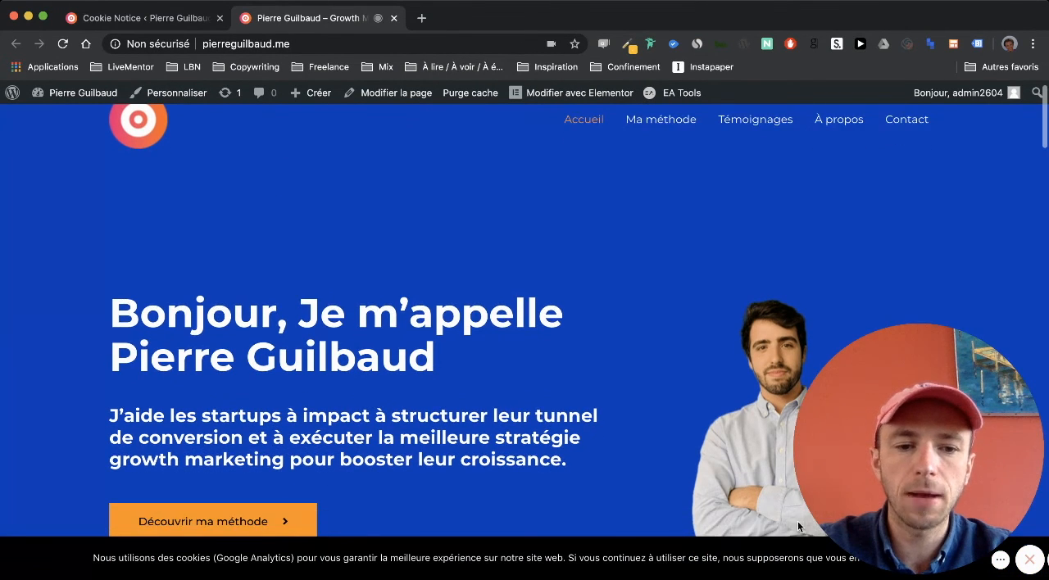
{"action": "mouse_move", "coordinate": [933, 493]}
{"action": "left_click_drag", "start_coordinate": [932, 494], "coordinate": [933, 517]}
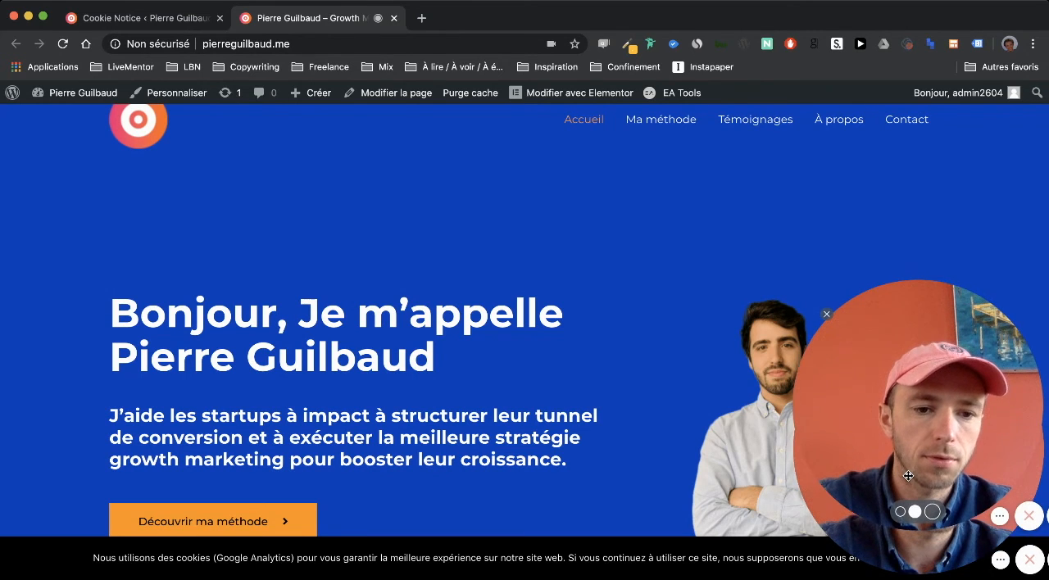
{"action": "scroll", "coordinate": [692, 490], "scroll_direction": "down", "scroll_amount": 5}
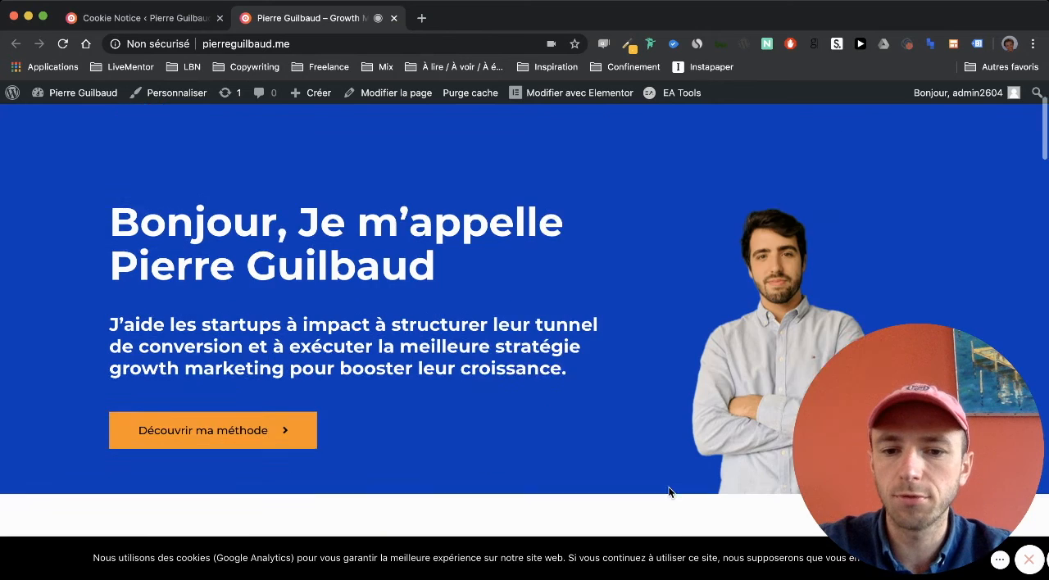
{"action": "scroll", "coordinate": [668, 488], "scroll_direction": "down", "scroll_amount": 2}
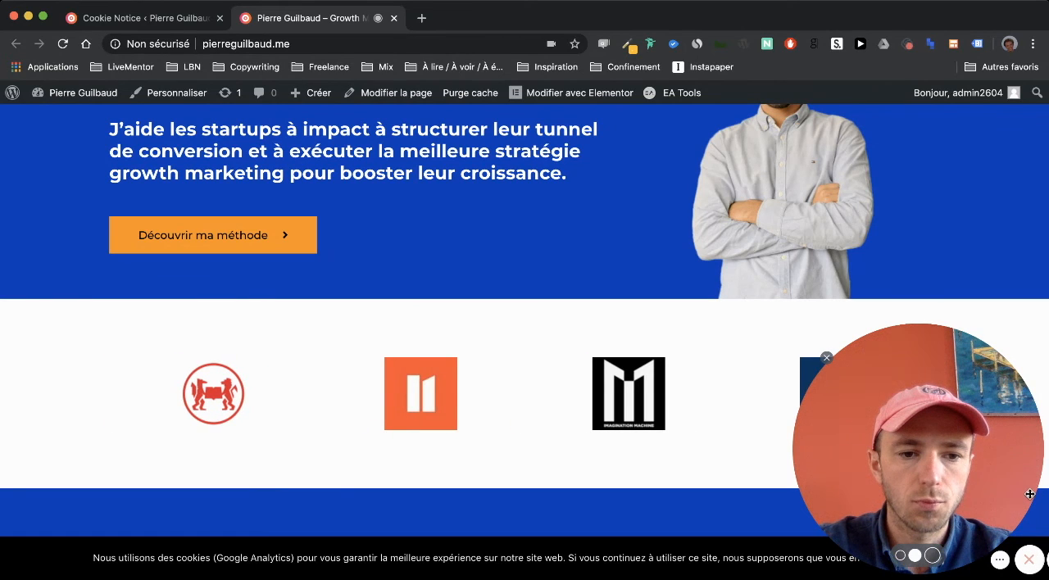
{"action": "left_click", "coordinate": [190, 30]}
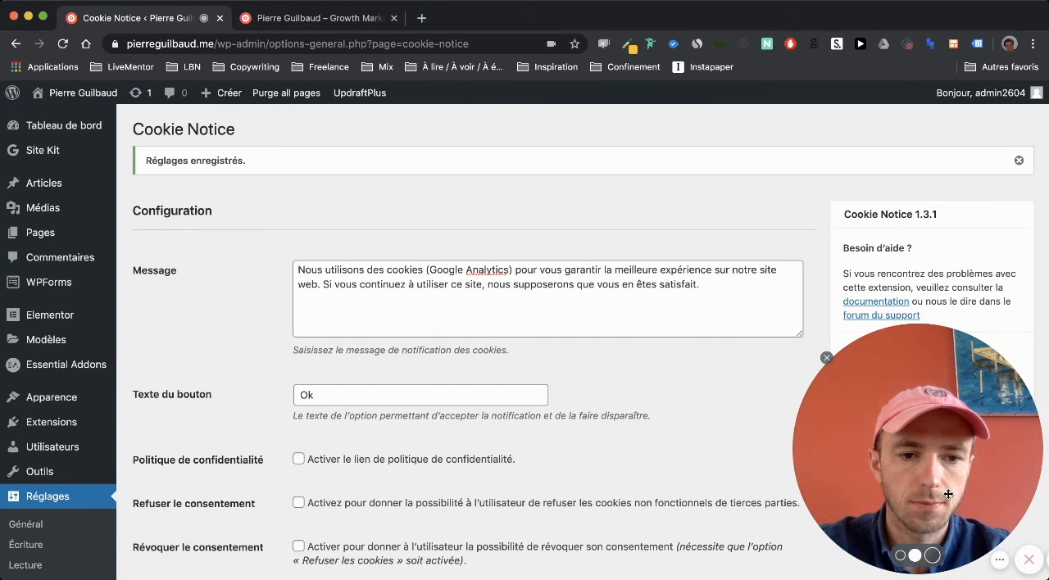